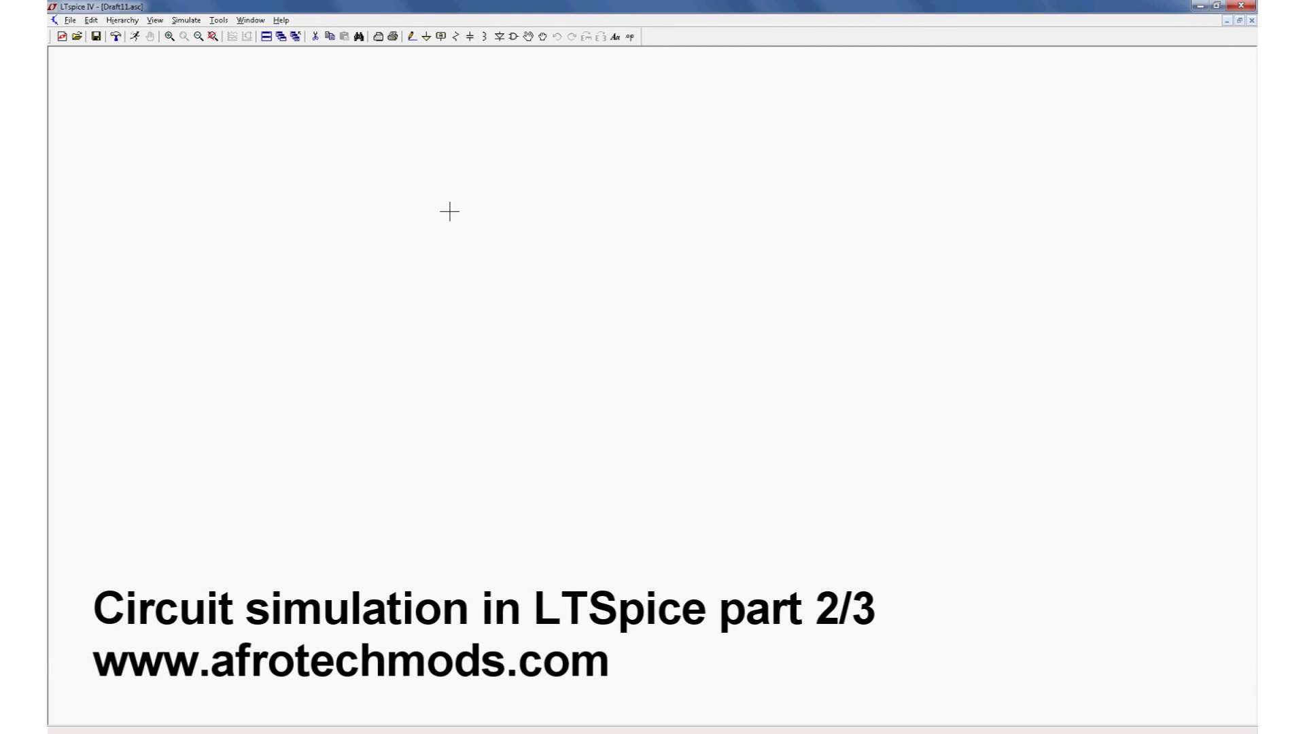
Place horizontal resistor R1, capacitor C1 below it and rotated capacitor C2 to its right
{"action": "left_click", "coordinate": [456, 36]}
{"action": "key", "text": "ctrl+r"}
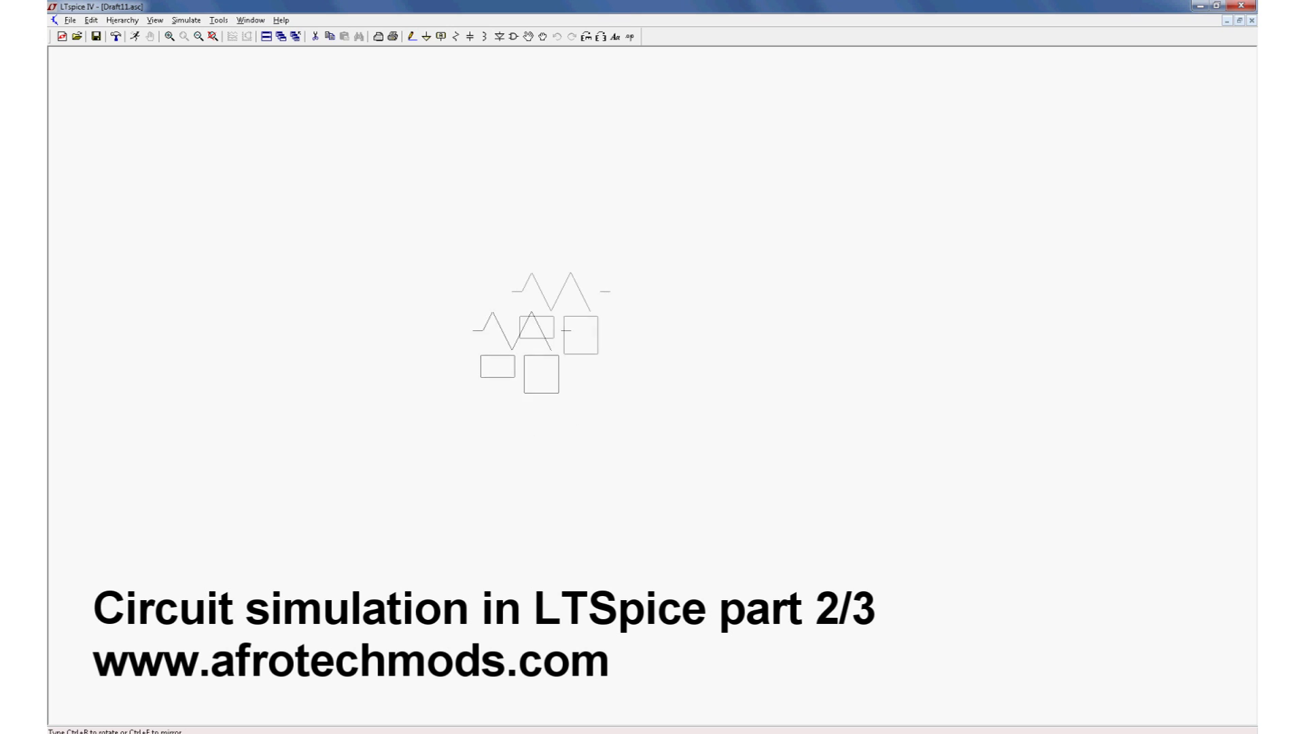
{"action": "left_click", "coordinate": [541, 306]}
{"action": "left_click", "coordinate": [470, 36]}
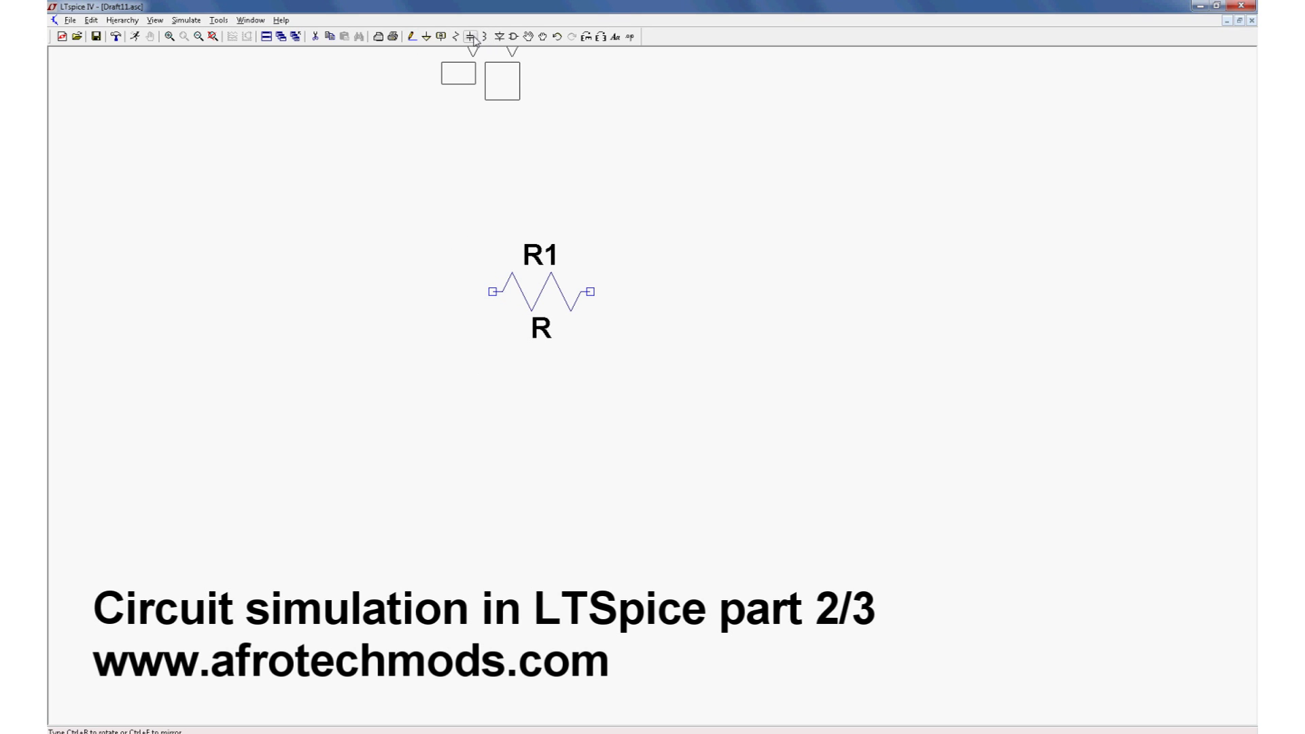
{"action": "left_click", "coordinate": [630, 389]}
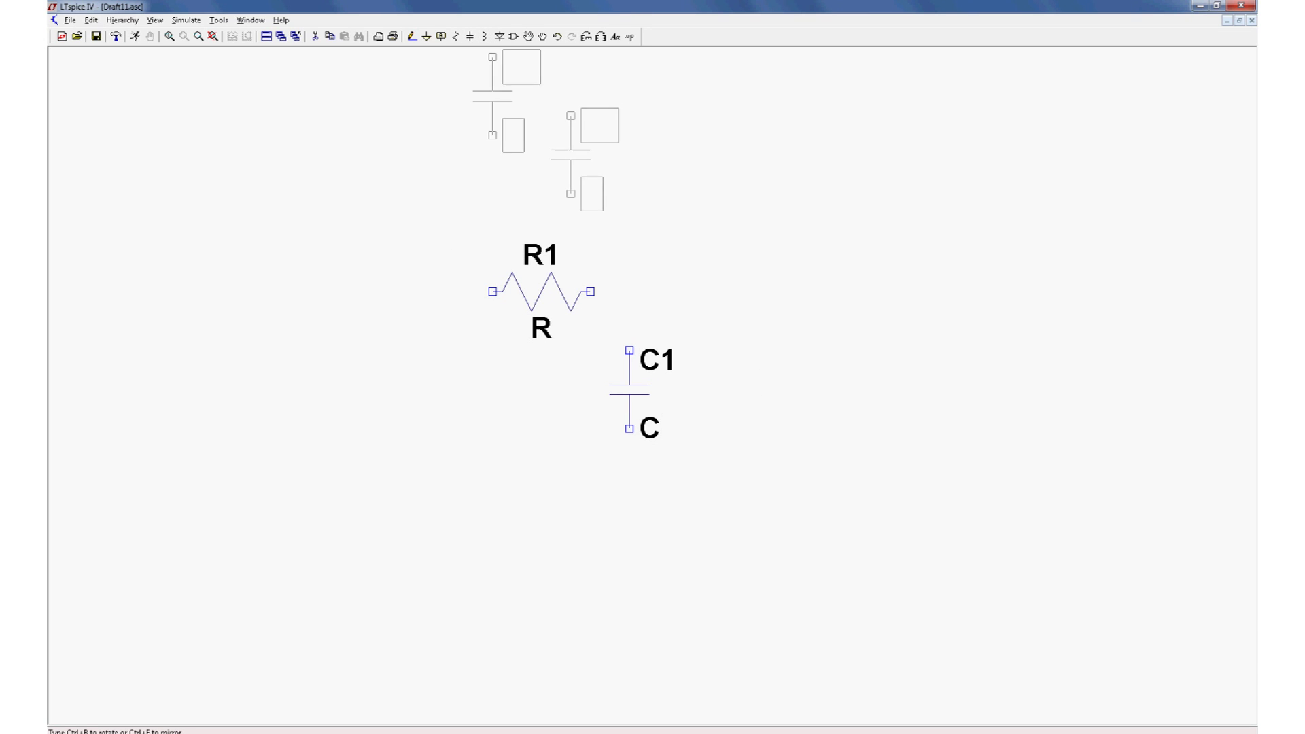
{"action": "key", "text": "ctrl+r"}
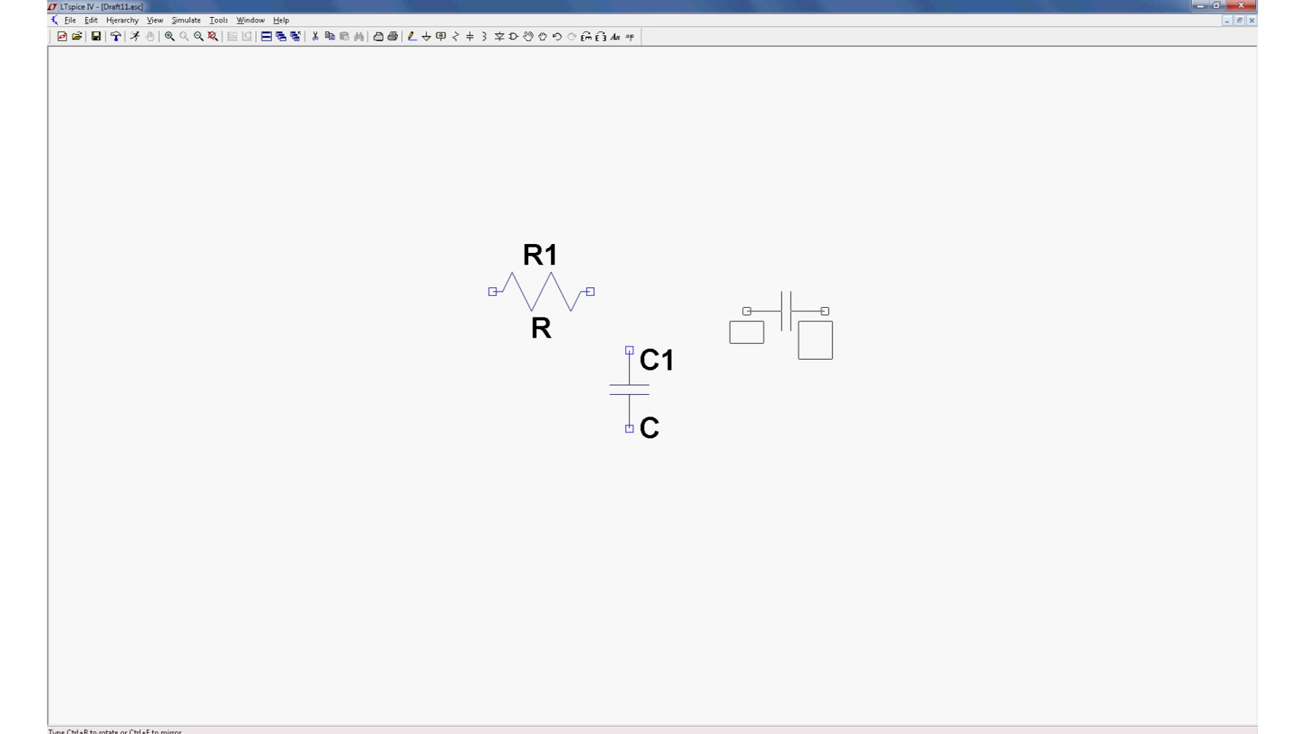
{"action": "left_click", "coordinate": [747, 292]}
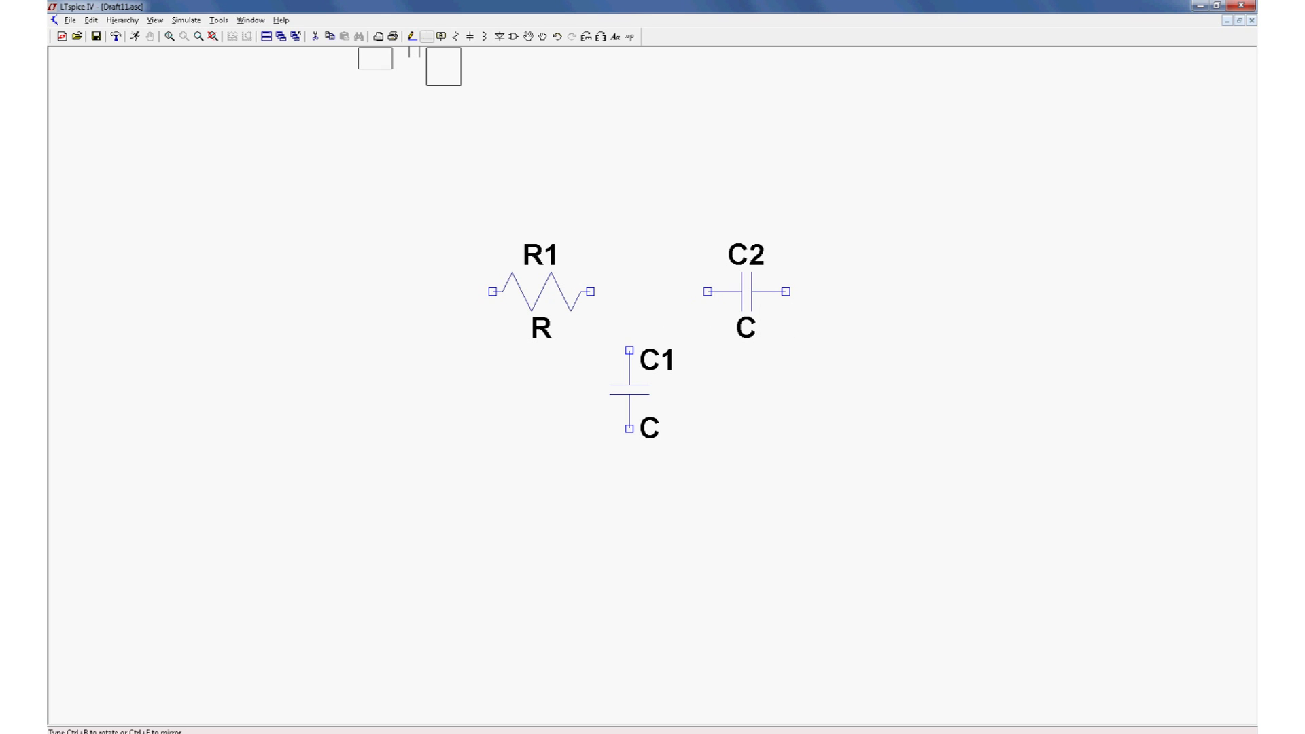
Place vertical resistor R2 at the right and finish component placement
{"action": "left_click", "coordinate": [456, 36]}
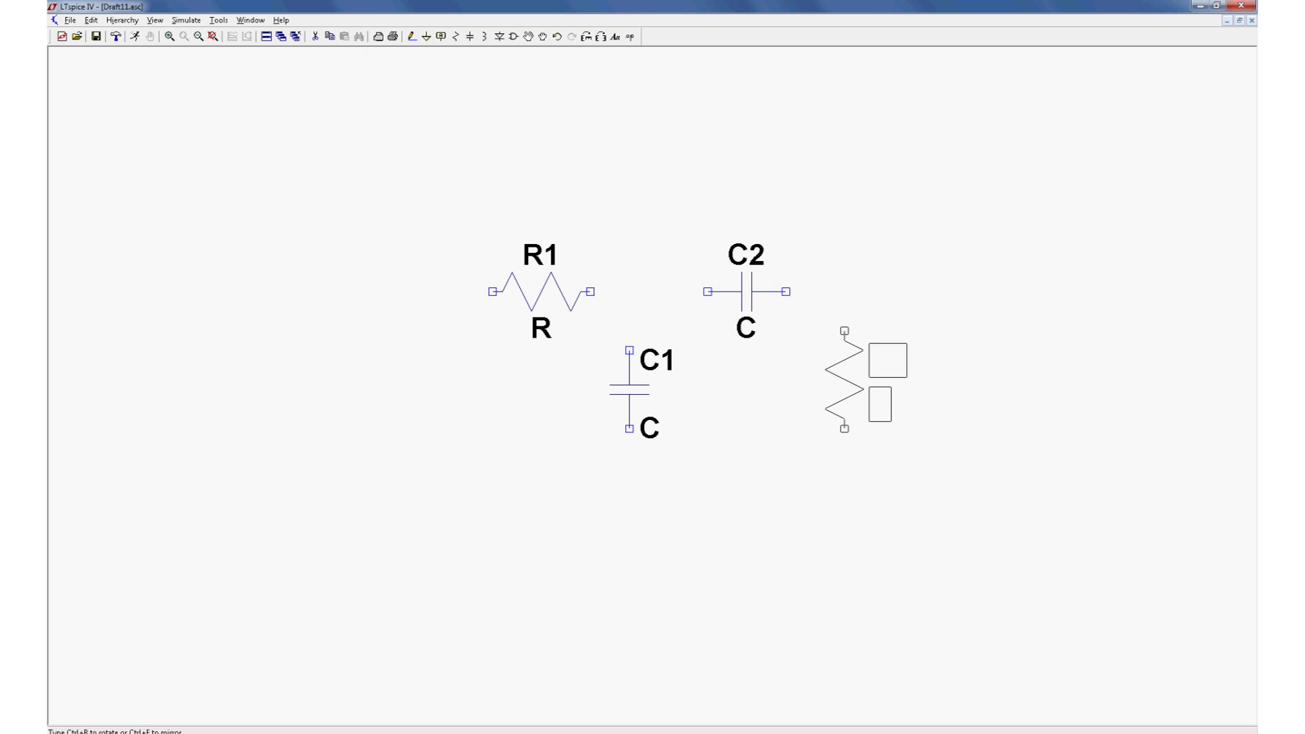
{"action": "left_click", "coordinate": [845, 398]}
{"action": "key", "text": "Escape"}
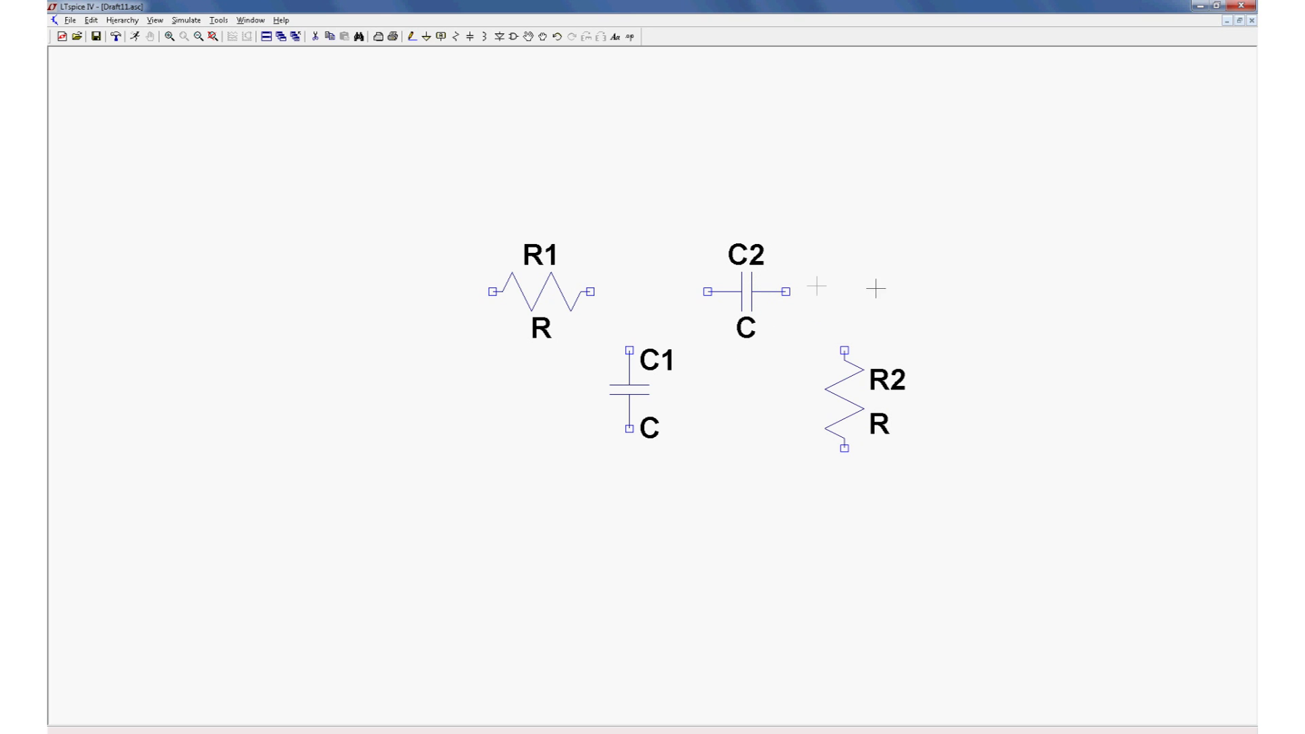
{"action": "key", "text": "F3"}
Wire R1's right end down to C1, the junction across to C2, and C2 over and down to R2's top
{"action": "left_click", "coordinate": [592, 291]}
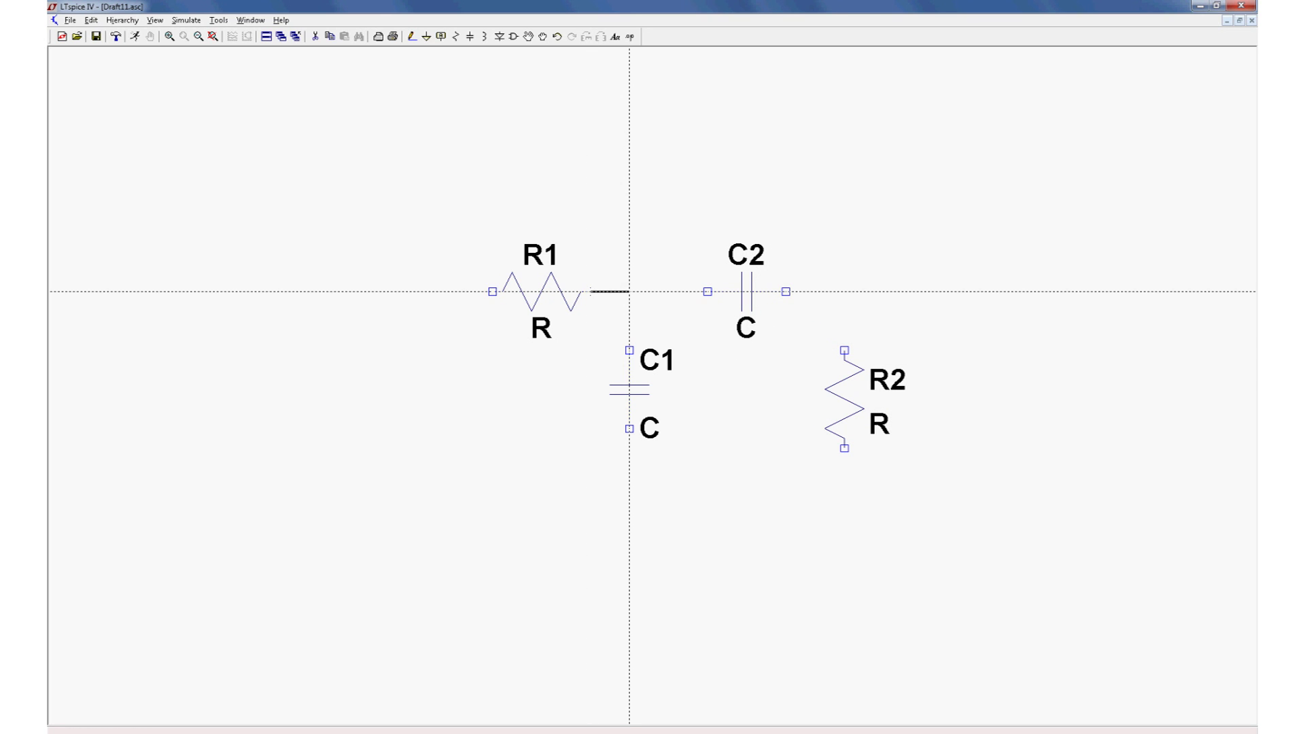
{"action": "left_click", "coordinate": [629, 292]}
{"action": "left_click", "coordinate": [629, 352]}
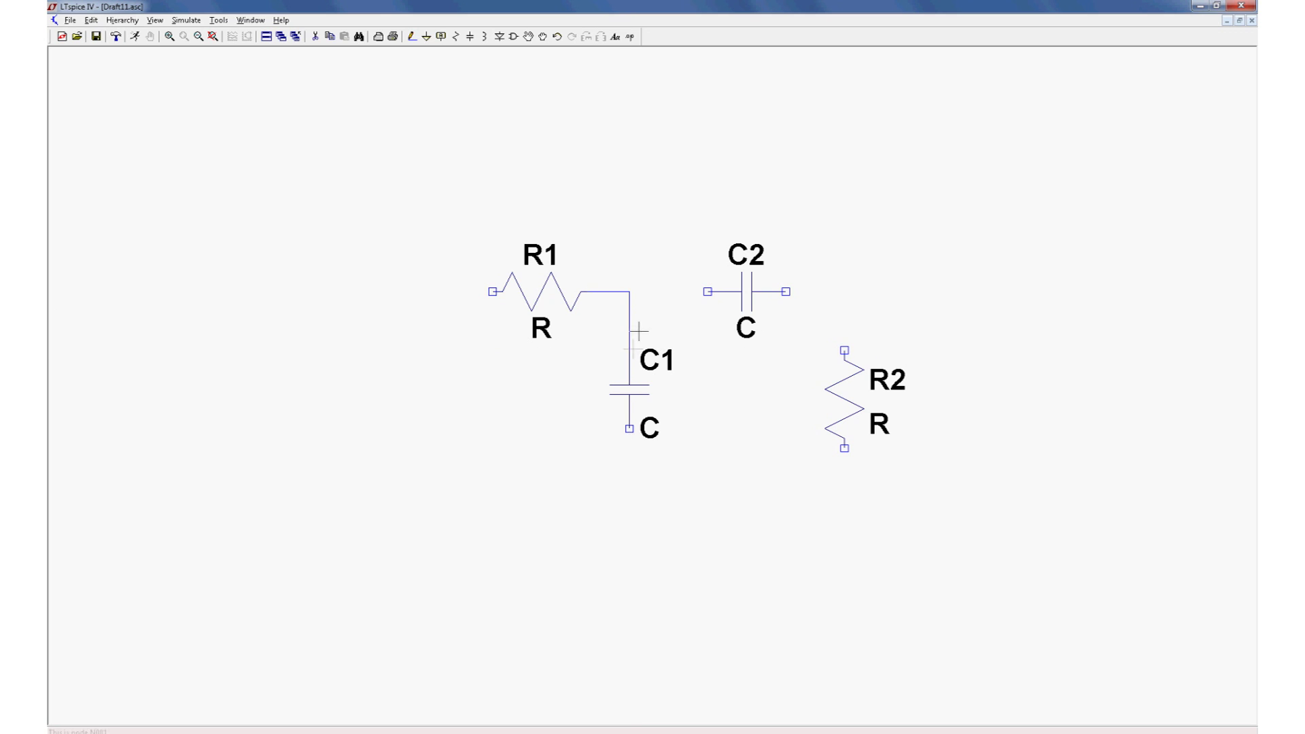
{"action": "left_click", "coordinate": [629, 292]}
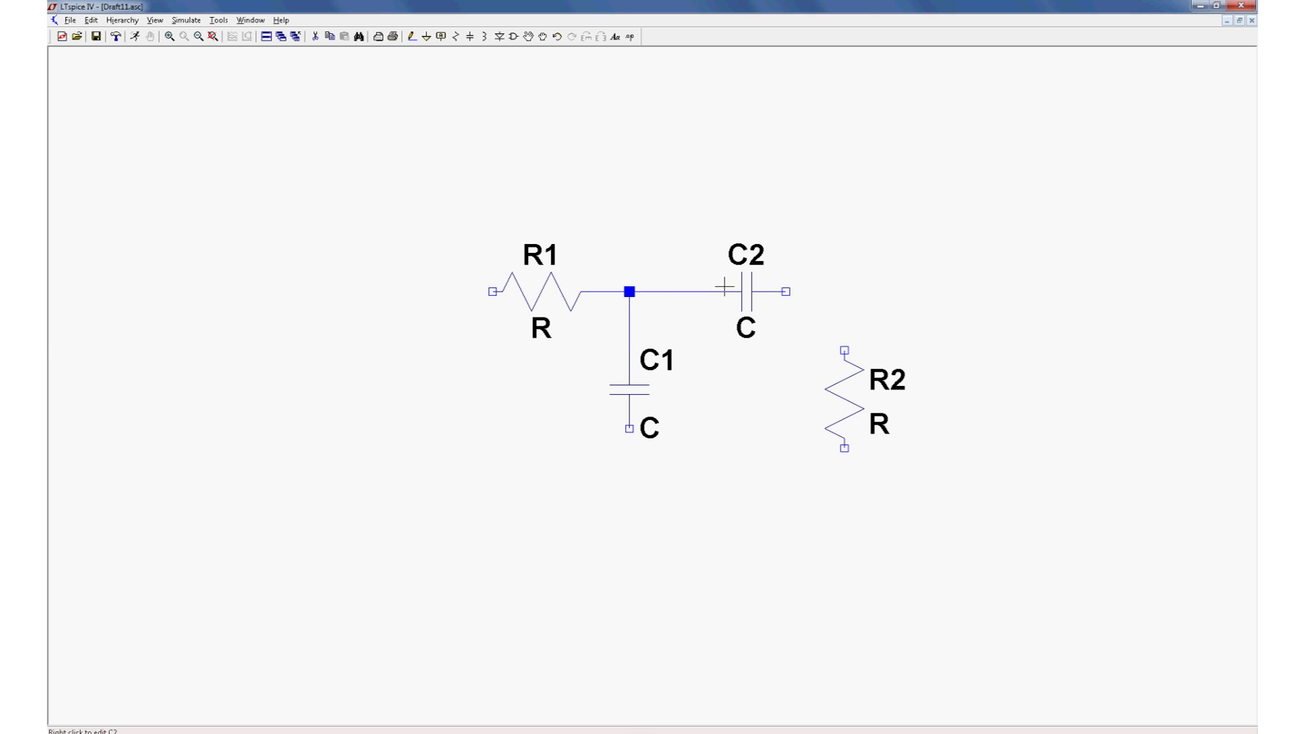
{"action": "left_click", "coordinate": [708, 291]}
{"action": "left_click", "coordinate": [786, 293]}
{"action": "left_click", "coordinate": [845, 292]}
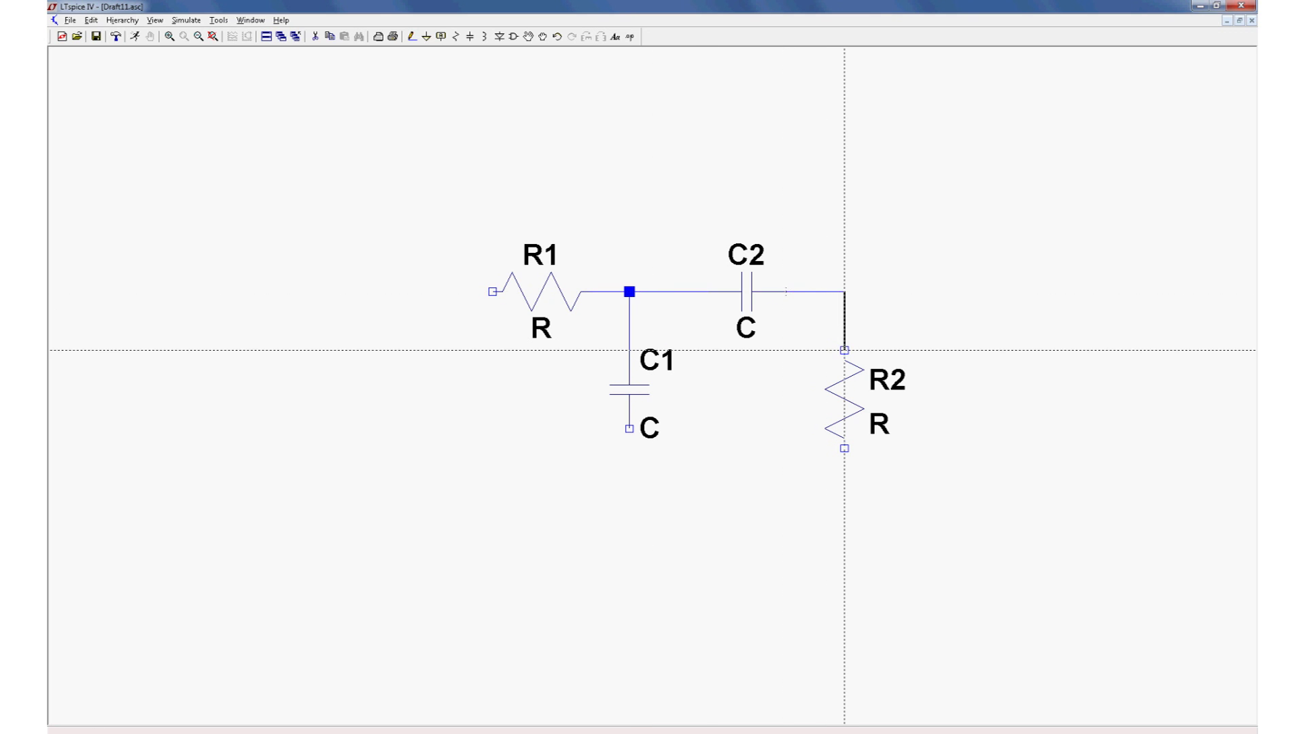
{"action": "left_click", "coordinate": [845, 351]}
Wire R2's bottom back to C1's bottom, undoing one stray segment, then bring up the component library
{"action": "left_click", "coordinate": [844, 448]}
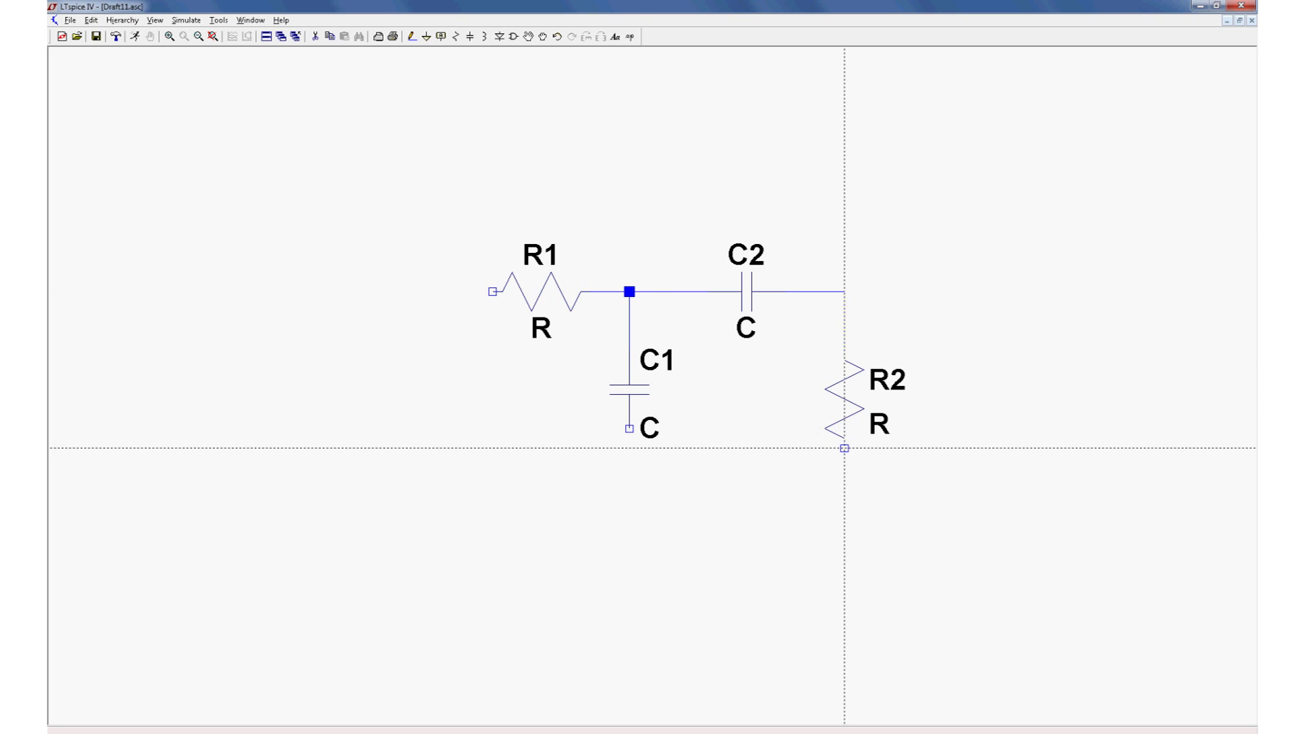
{"action": "left_click", "coordinate": [629, 469]}
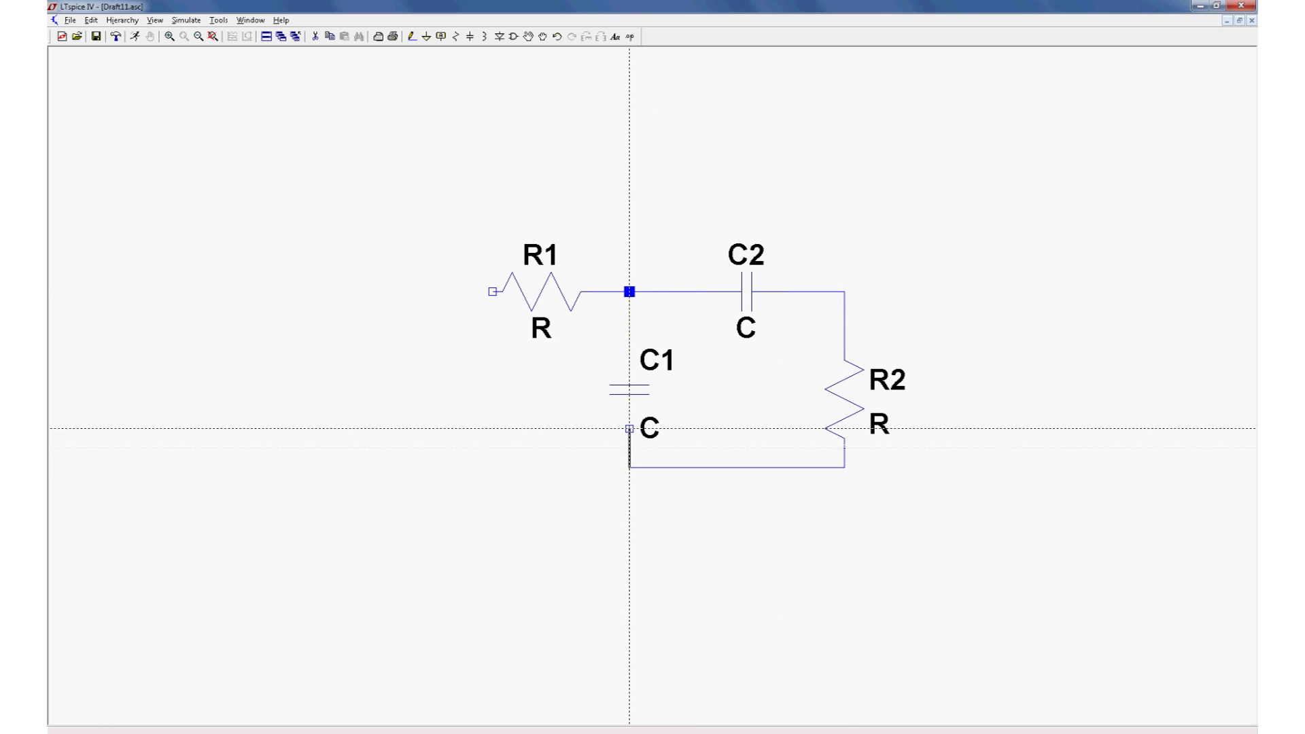
{"action": "left_click", "coordinate": [630, 428]}
{"action": "key", "text": "F9"}
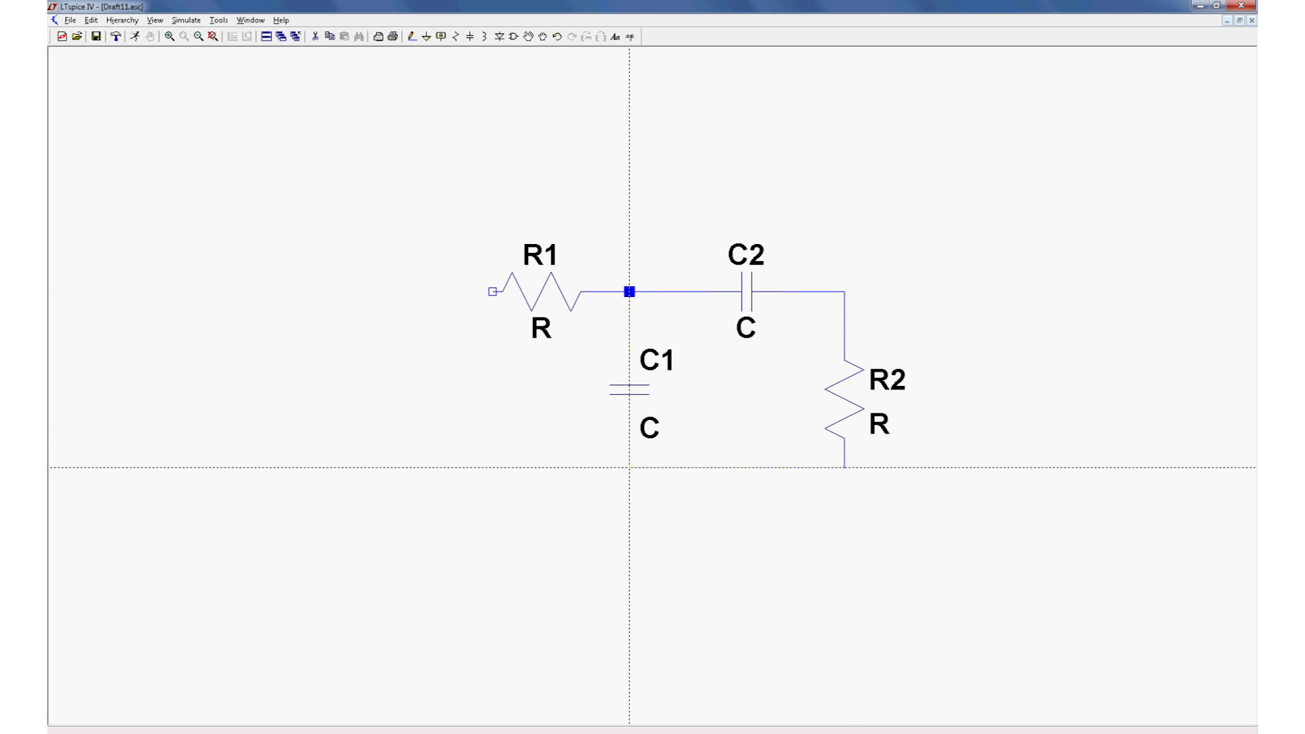
{"action": "left_click", "coordinate": [630, 469]}
{"action": "key", "text": "Escape"}
{"action": "key", "text": "F2"}
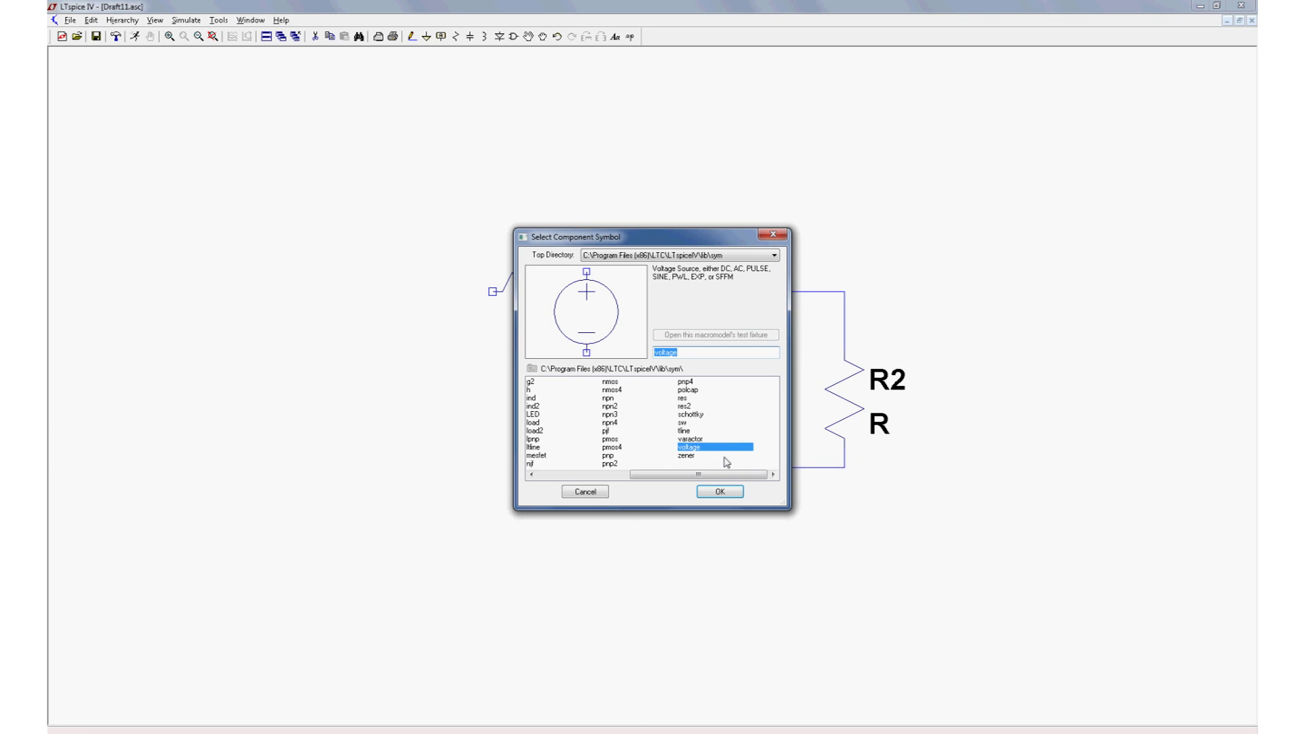
Place voltage source V1 left of R1 and wire its top to R1's left end
{"action": "left_click", "coordinate": [720, 491]}
{"action": "left_click", "coordinate": [394, 380]}
{"action": "key", "text": "F3"}
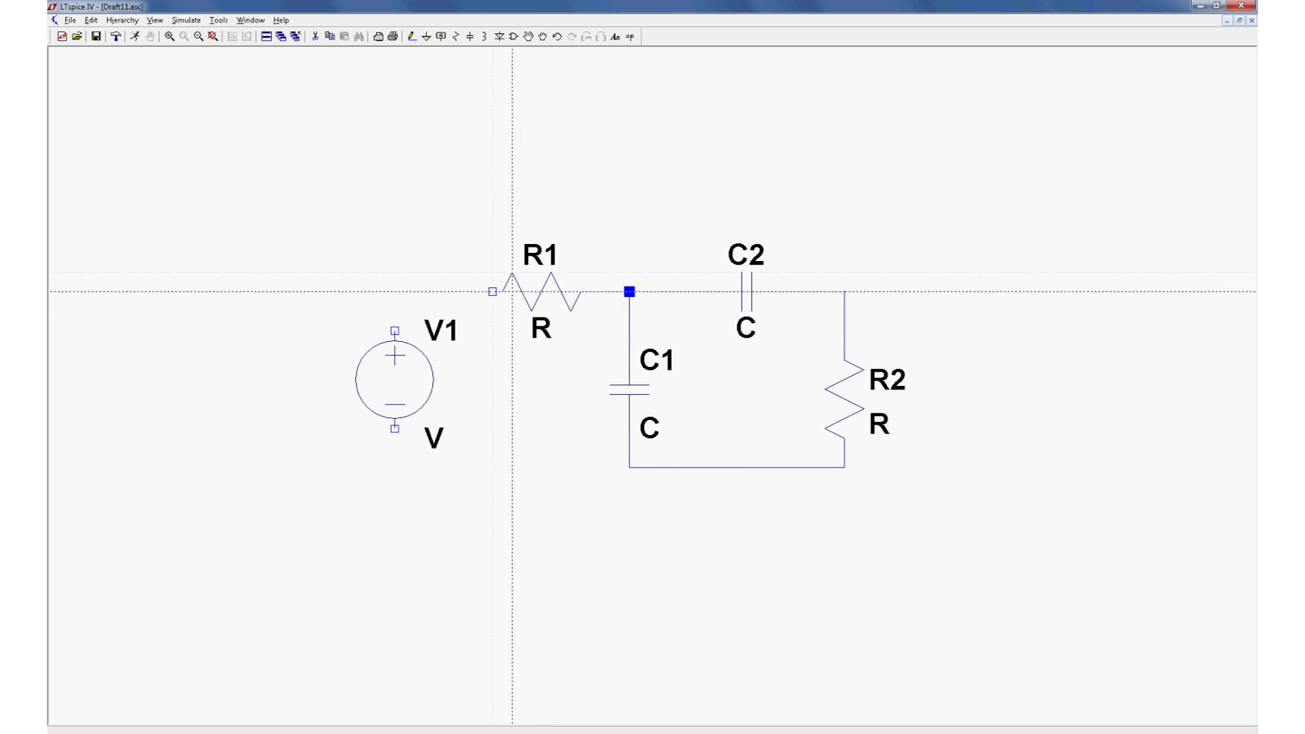
{"action": "left_click", "coordinate": [393, 292]}
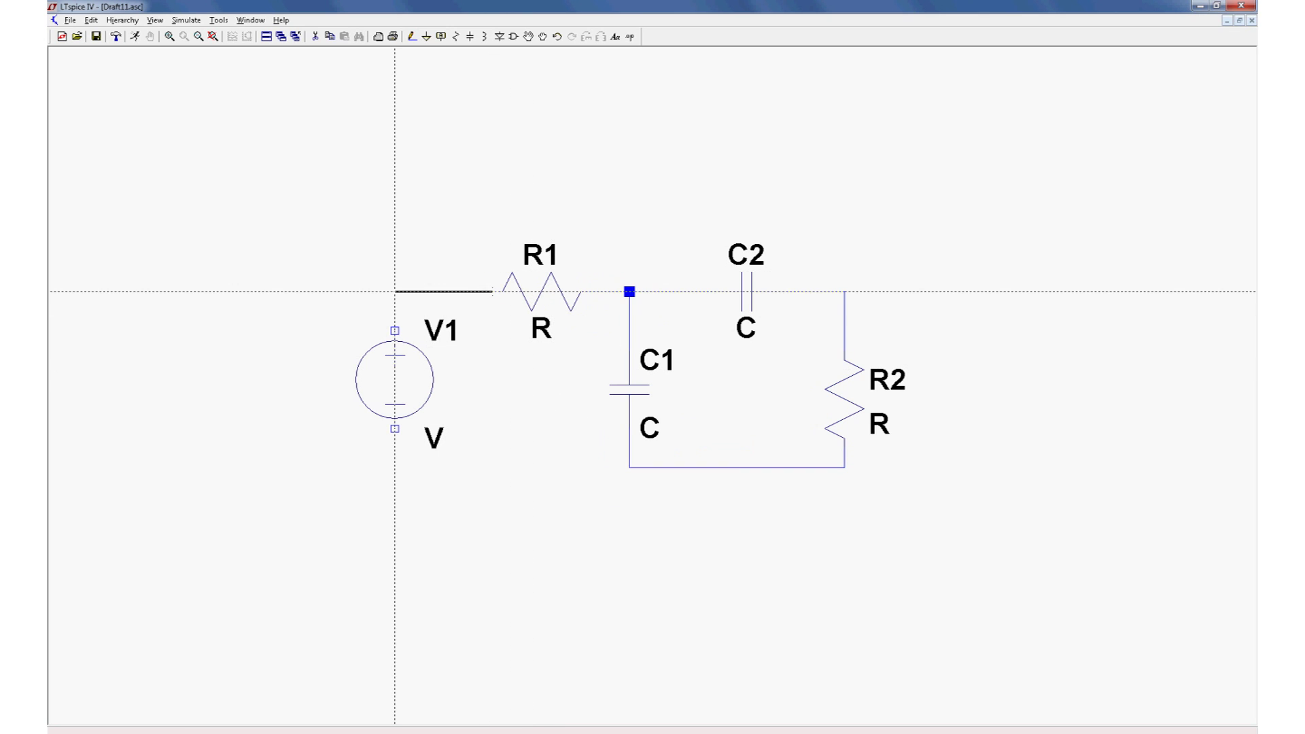
{"action": "left_click", "coordinate": [393, 331]}
Run the bottom return wire from V1 through C1's bottom to R2
{"action": "left_click", "coordinate": [394, 426]}
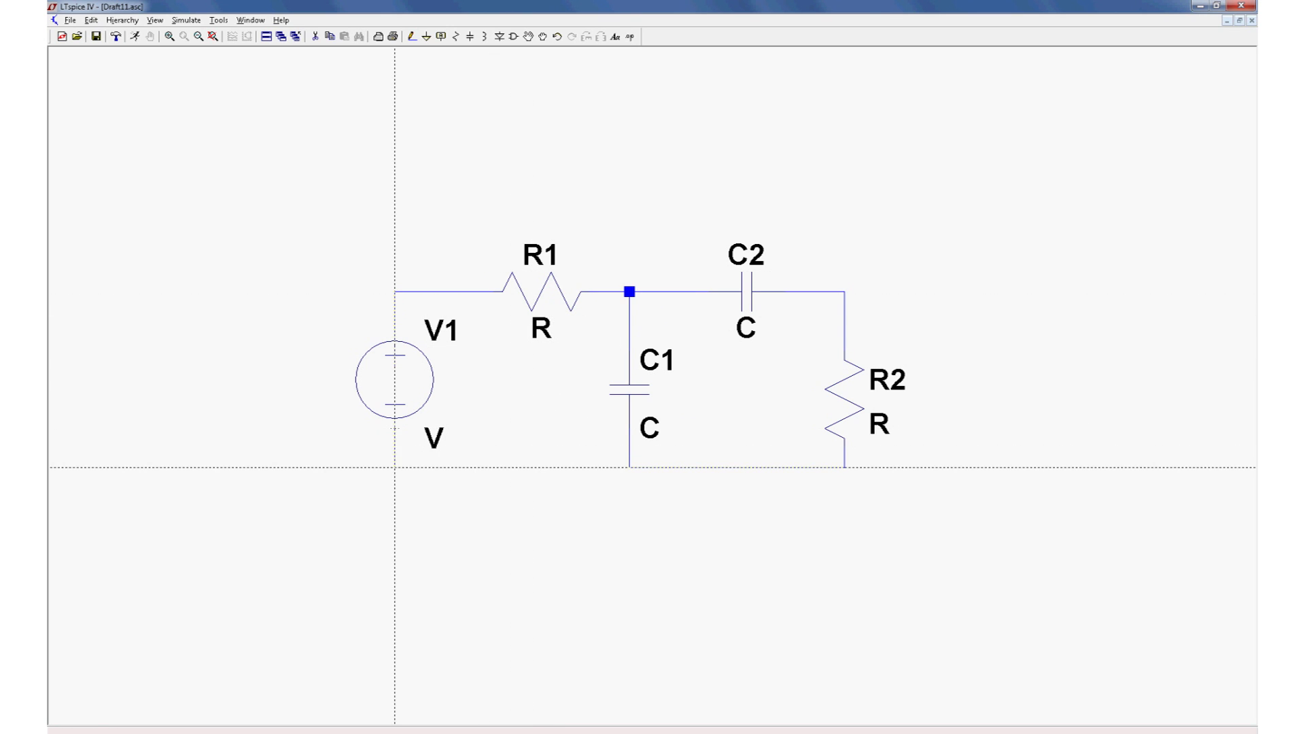
{"action": "left_click", "coordinate": [393, 467]}
{"action": "left_click", "coordinate": [630, 468]}
{"action": "left_click", "coordinate": [844, 467]}
{"action": "key", "text": "Escape"}
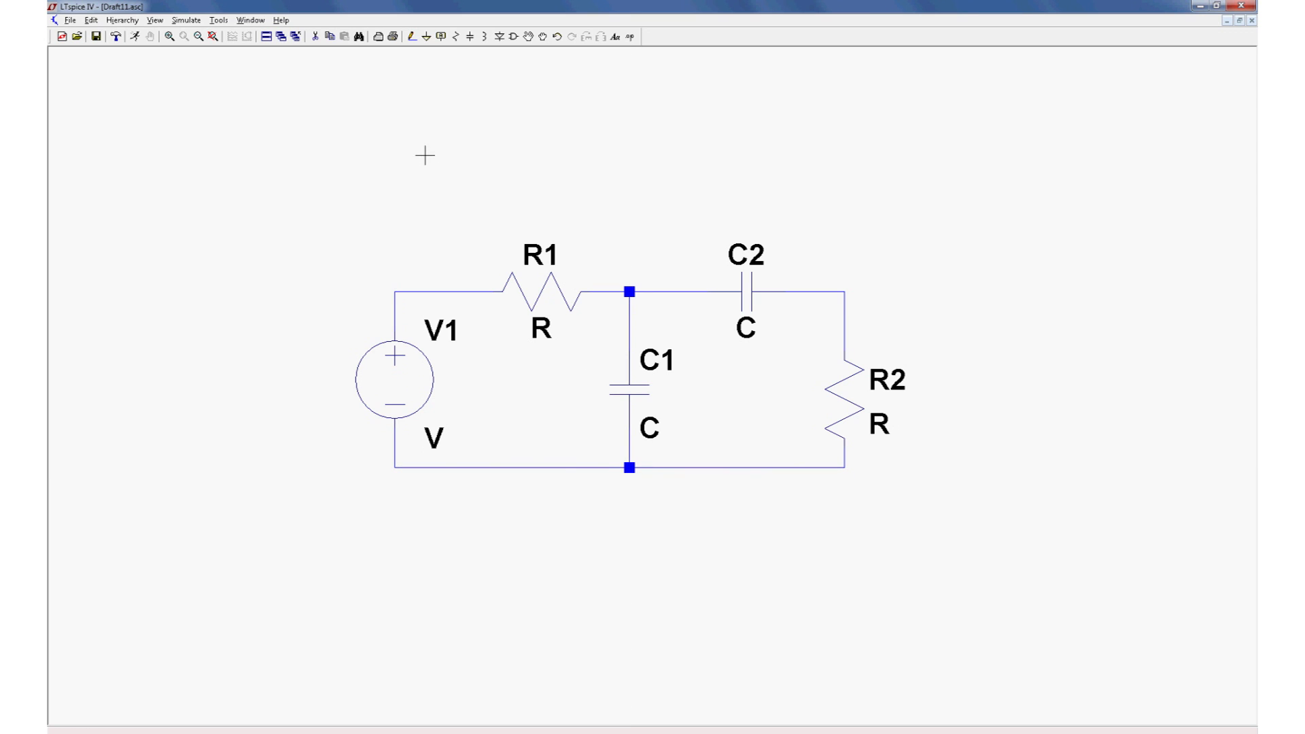
Add a ground symbol and connect it to the bottom return wire
{"action": "left_click", "coordinate": [427, 36]}
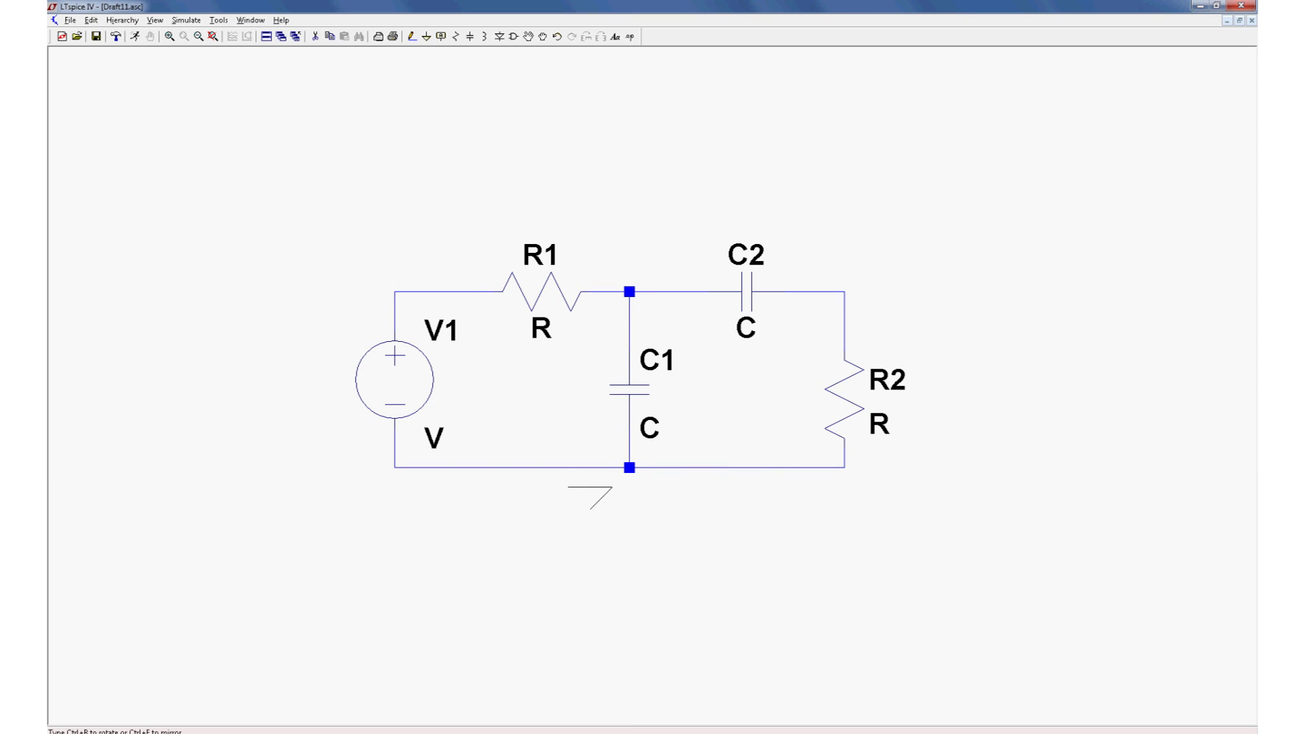
{"action": "left_click", "coordinate": [592, 490]}
{"action": "key", "text": "F3"}
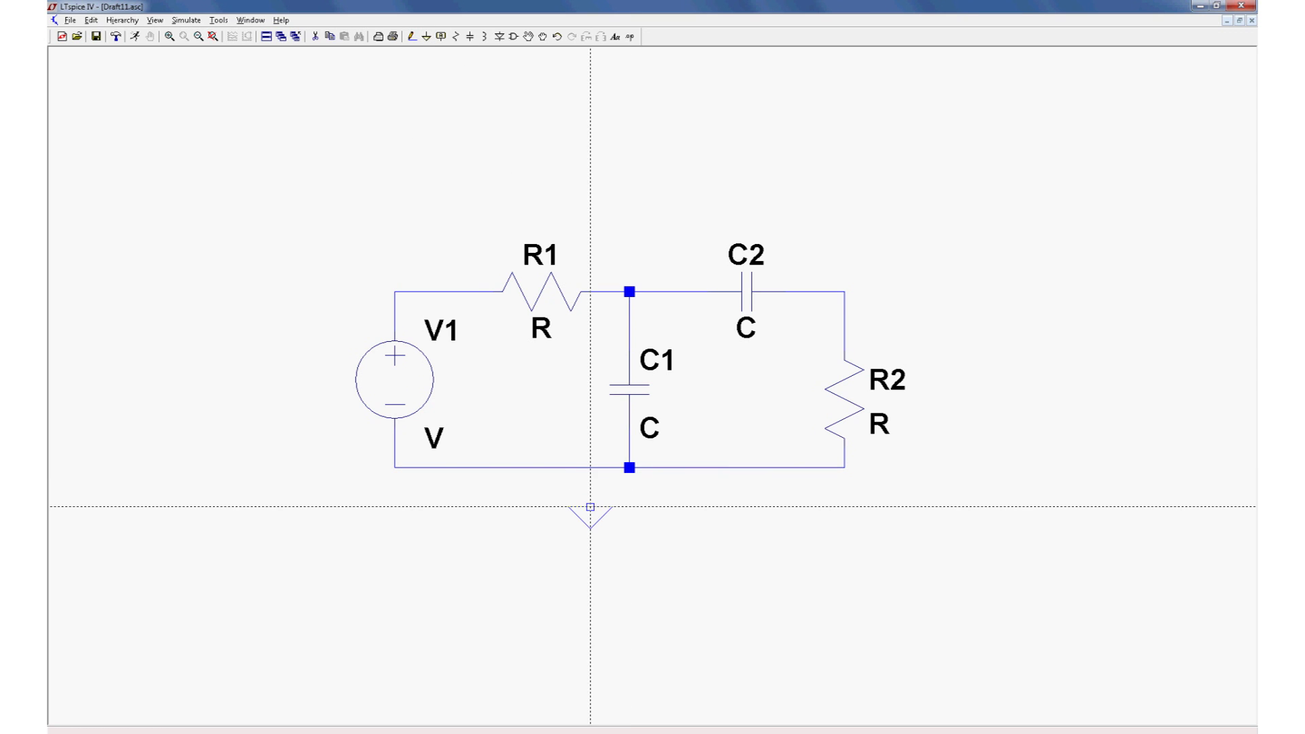
{"action": "left_click", "coordinate": [592, 468]}
{"action": "key", "text": "Escape"}
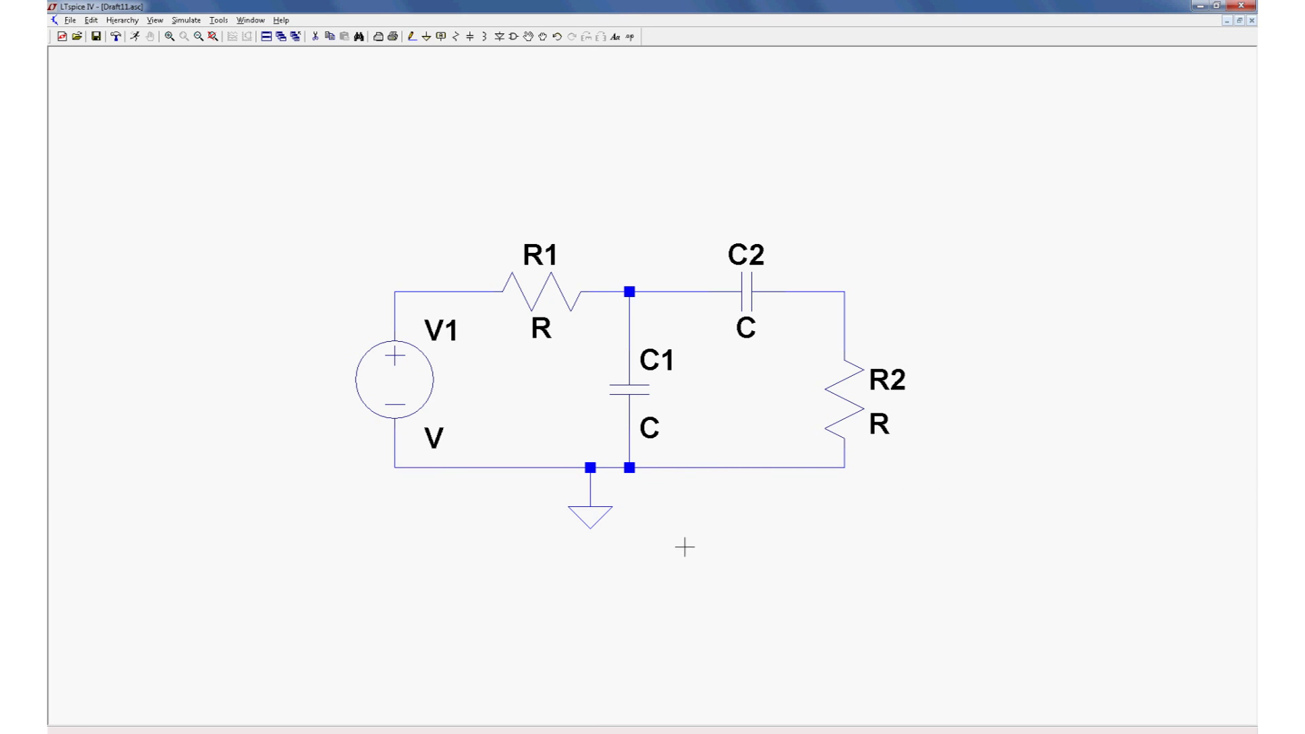
Set R1 to 10k and C1 to 1n
{"action": "right_click", "coordinate": [550, 298]}
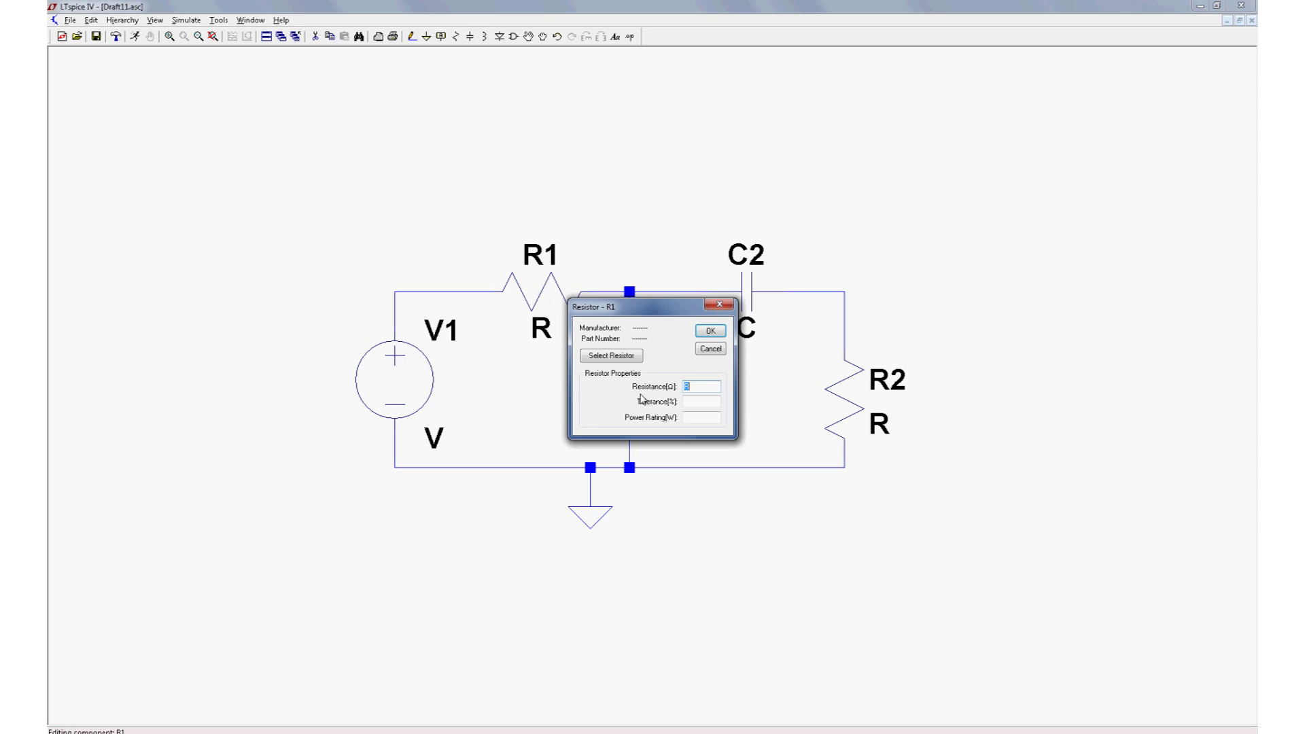
{"action": "type", "text": "0k"}
{"action": "left_click", "coordinate": [711, 331]}
{"action": "right_click", "coordinate": [641, 390]}
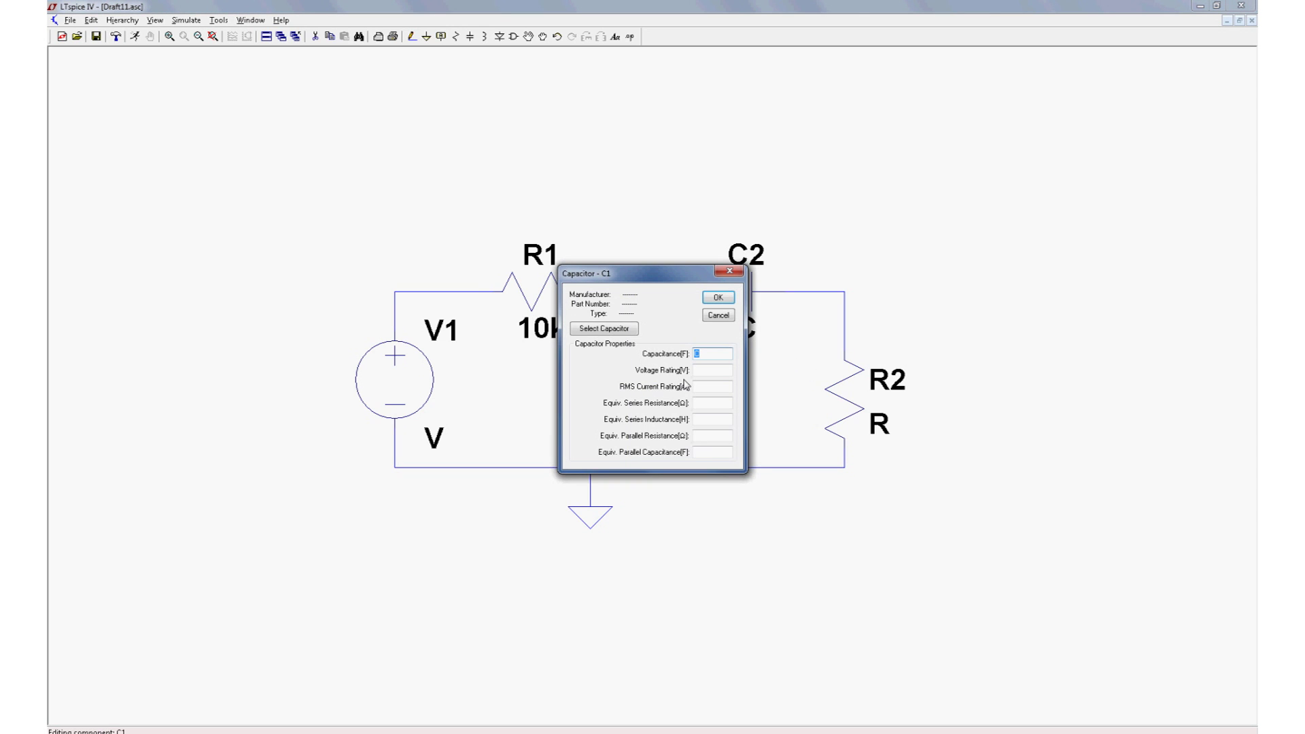
{"action": "type", "text": "n"}
{"action": "left_click", "coordinate": [720, 298]}
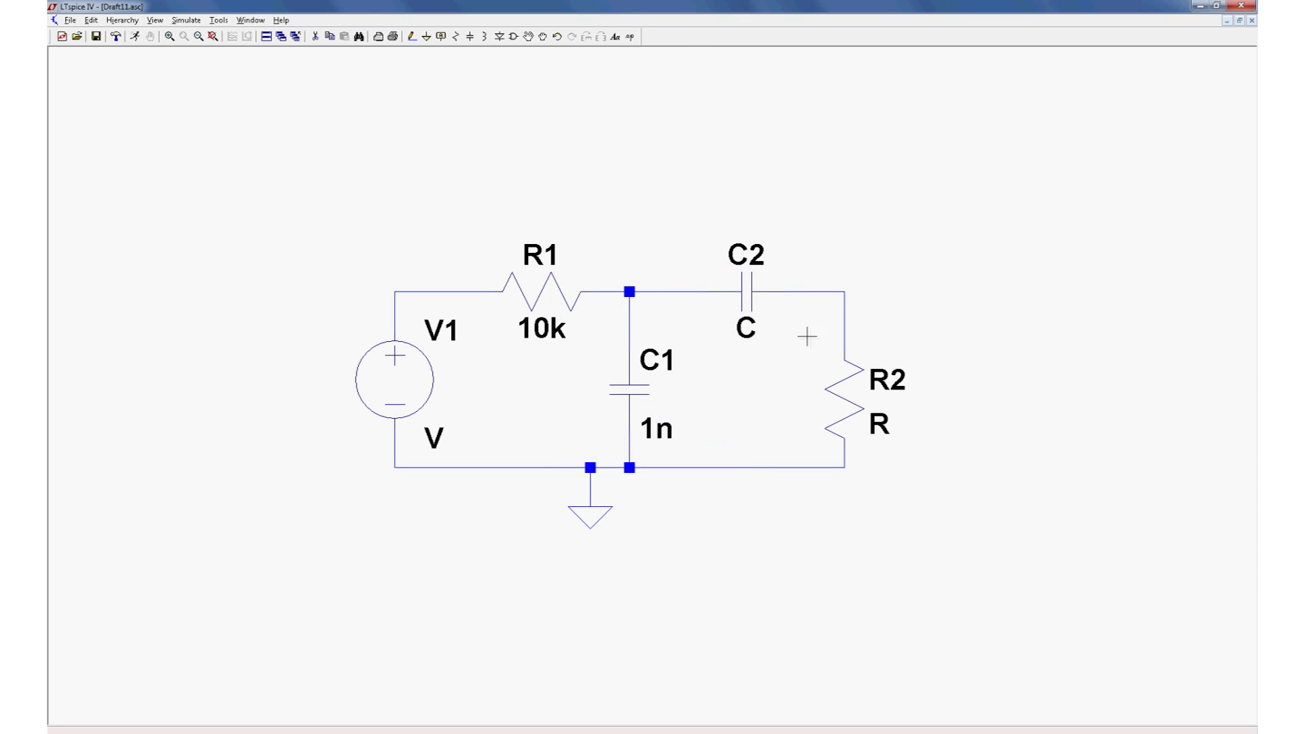
Set C2 to 100p and R2 to 20k
{"action": "right_click", "coordinate": [760, 295]}
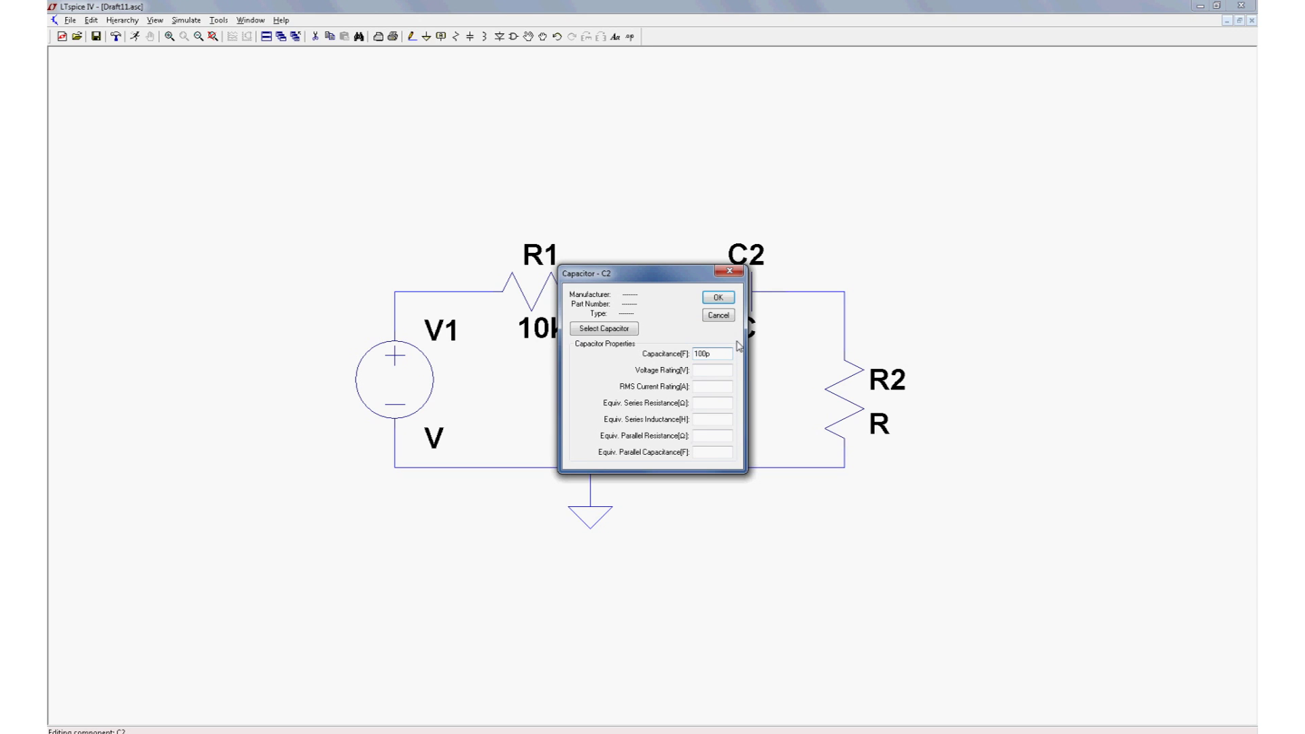
{"action": "left_click", "coordinate": [718, 298]}
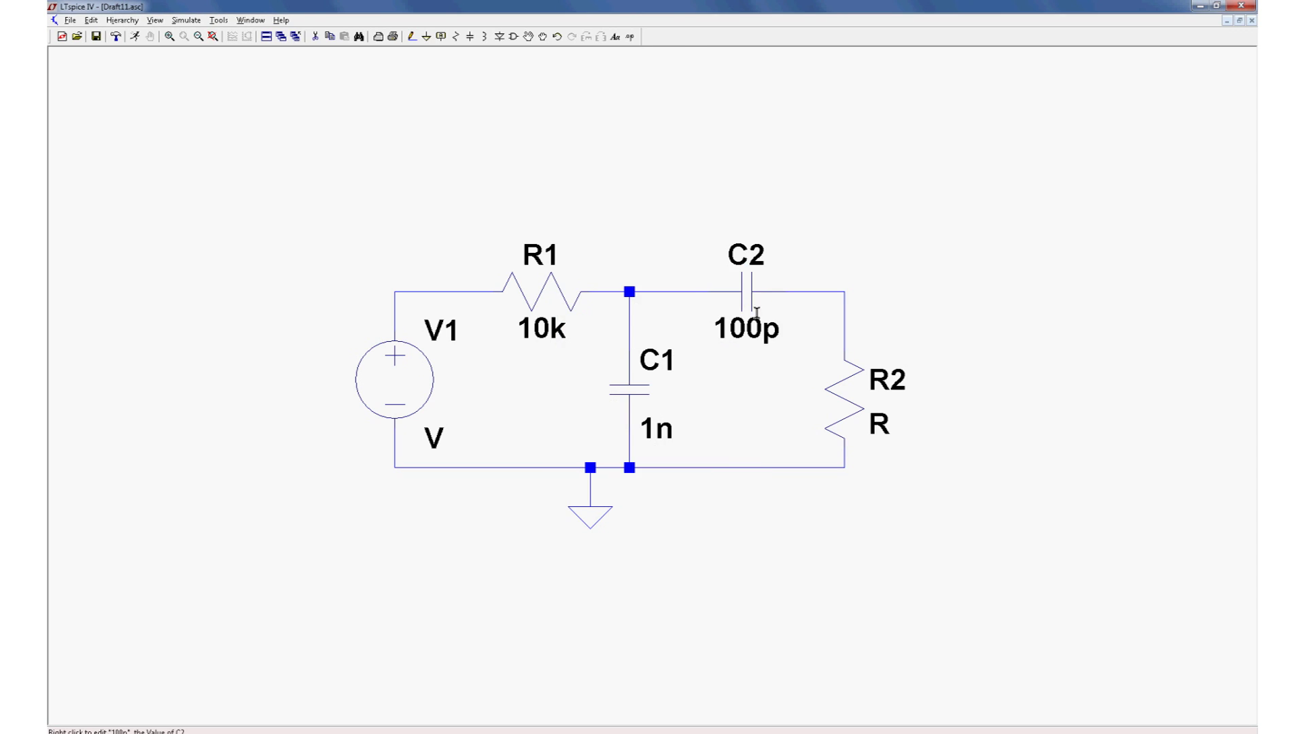
{"action": "right_click", "coordinate": [850, 392]}
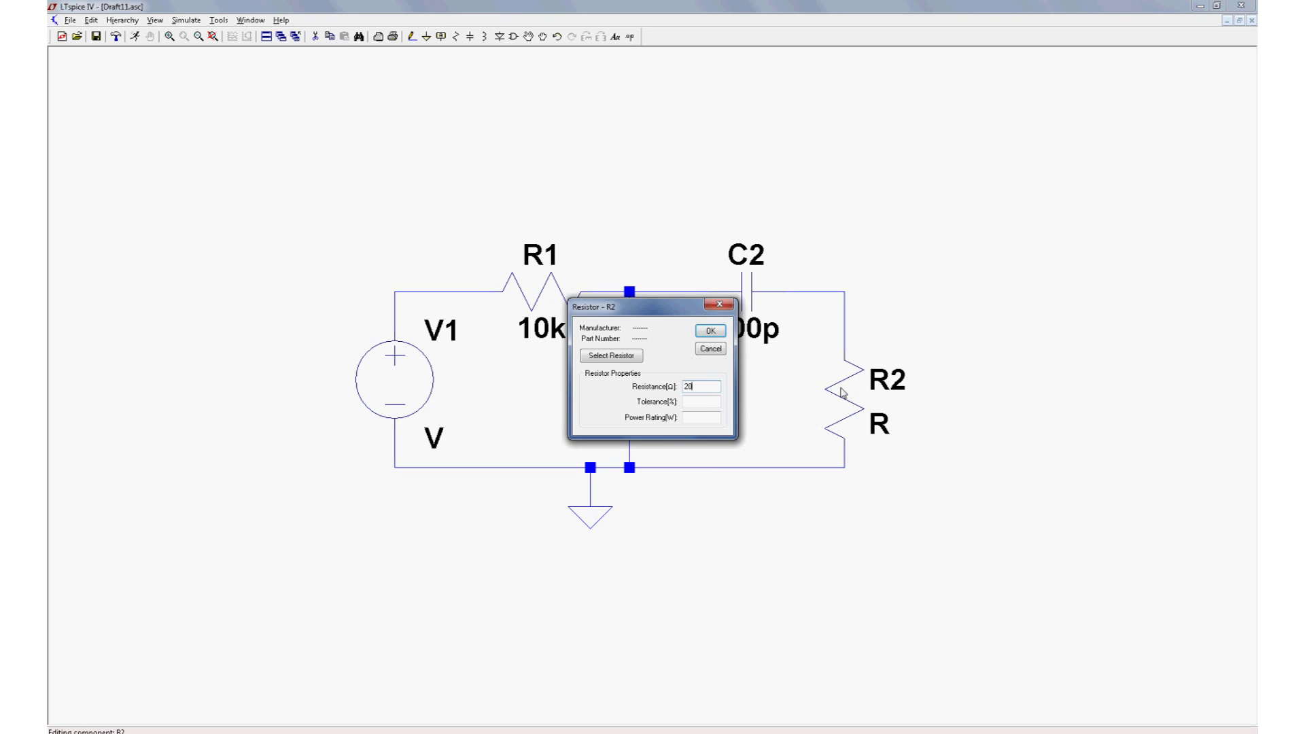
{"action": "type", "text": "k"}
{"action": "left_click", "coordinate": [710, 331]}
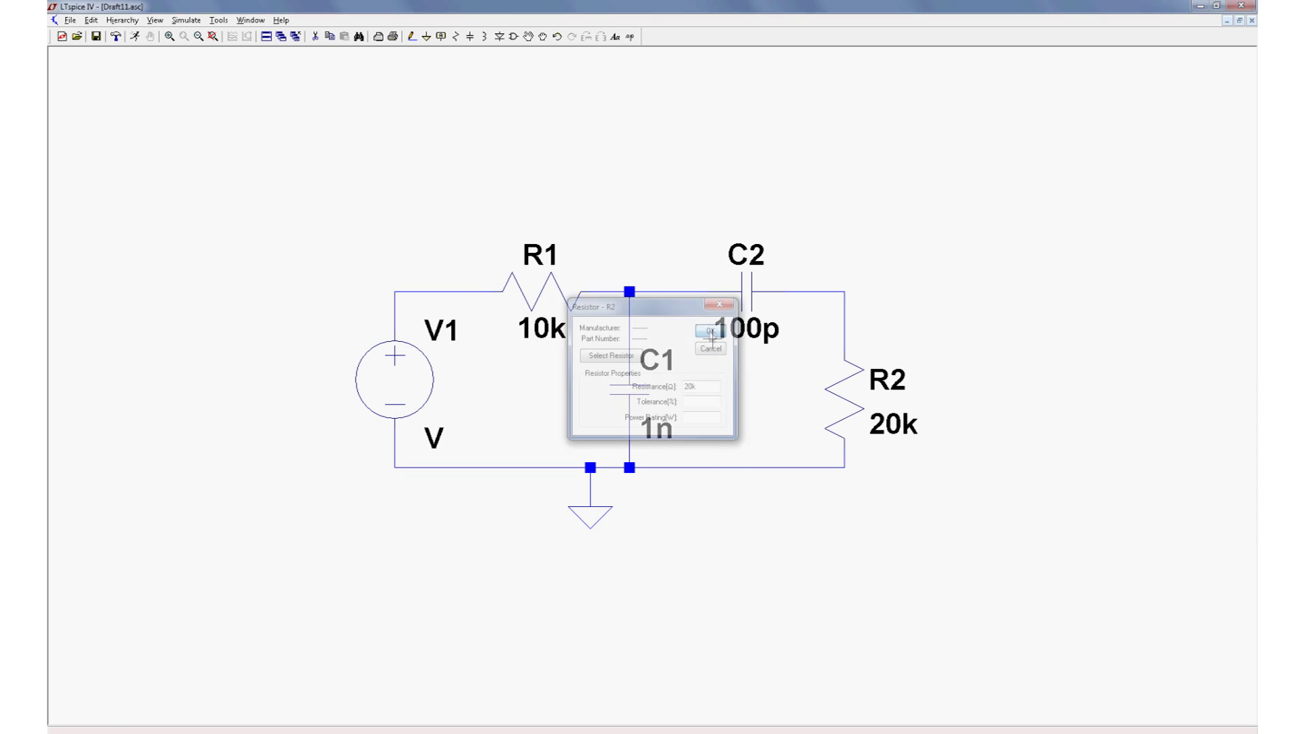
Give V1 an AC amplitude of 10 through its advanced source settings
{"action": "right_click", "coordinate": [408, 383]}
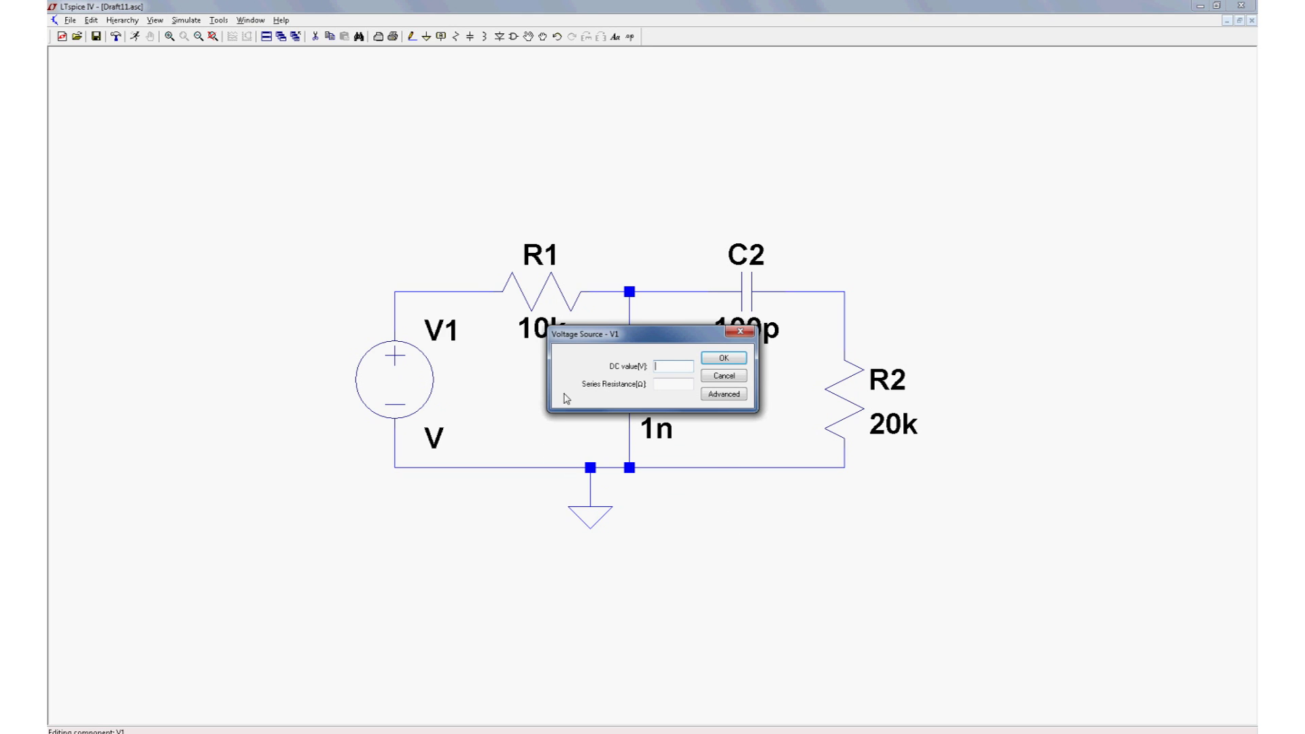
{"action": "left_click", "coordinate": [725, 395]}
{"action": "type", "text": "10"}
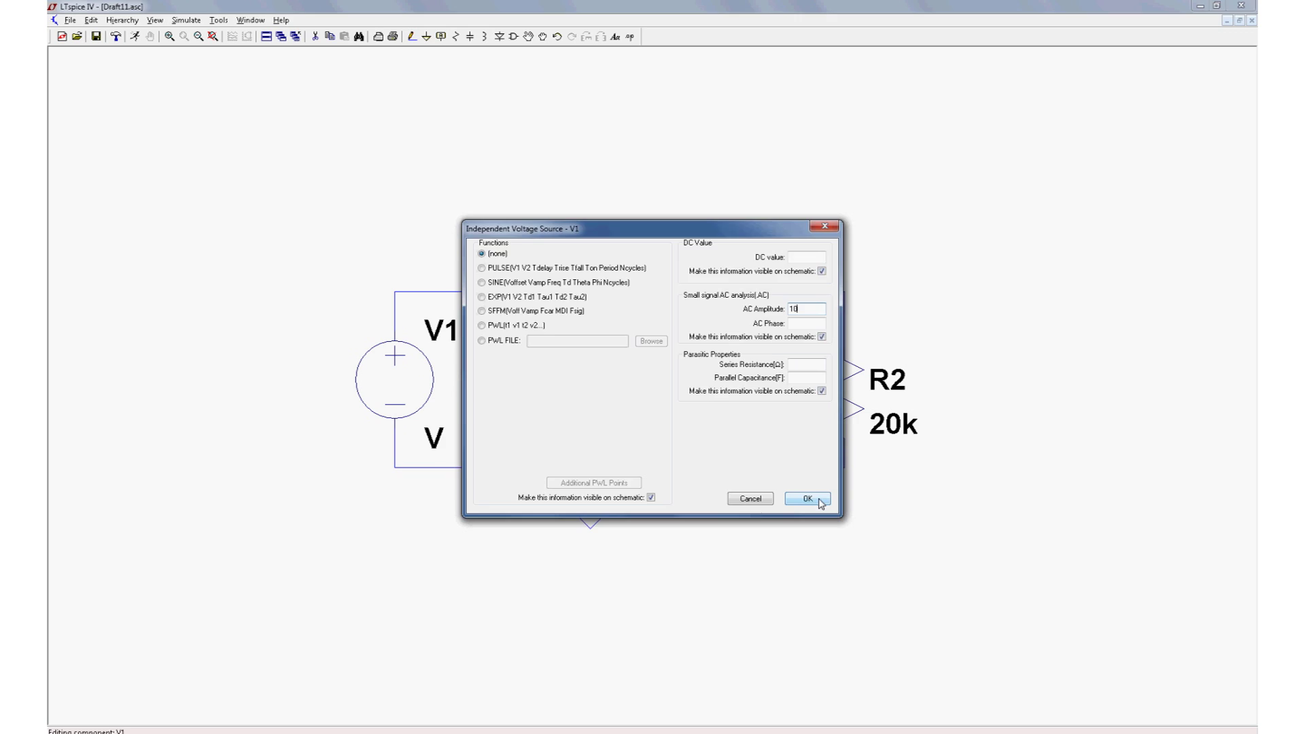
{"action": "left_click", "coordinate": [807, 499]}
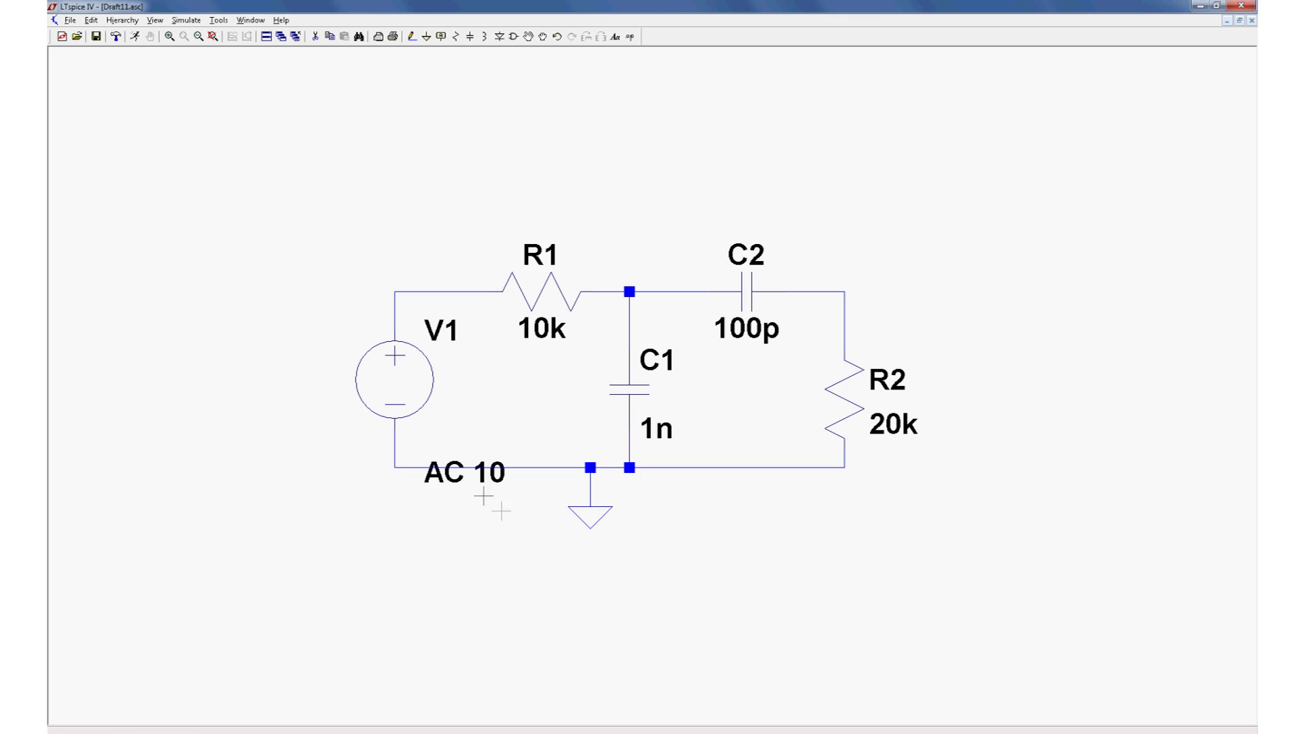
{"action": "left_click", "coordinate": [187, 19]}
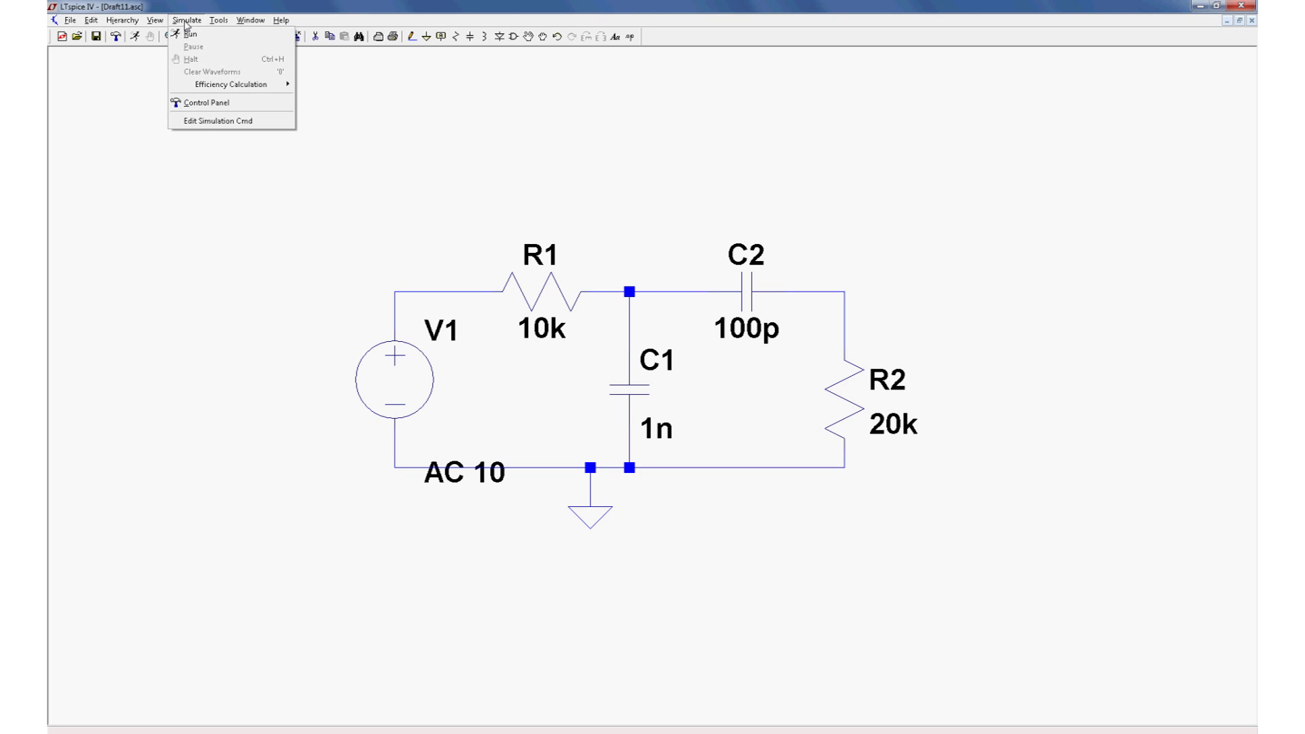
Create the directive .ac dec 100 1 100meg and place it below the circuit
{"action": "left_click", "coordinate": [216, 121]}
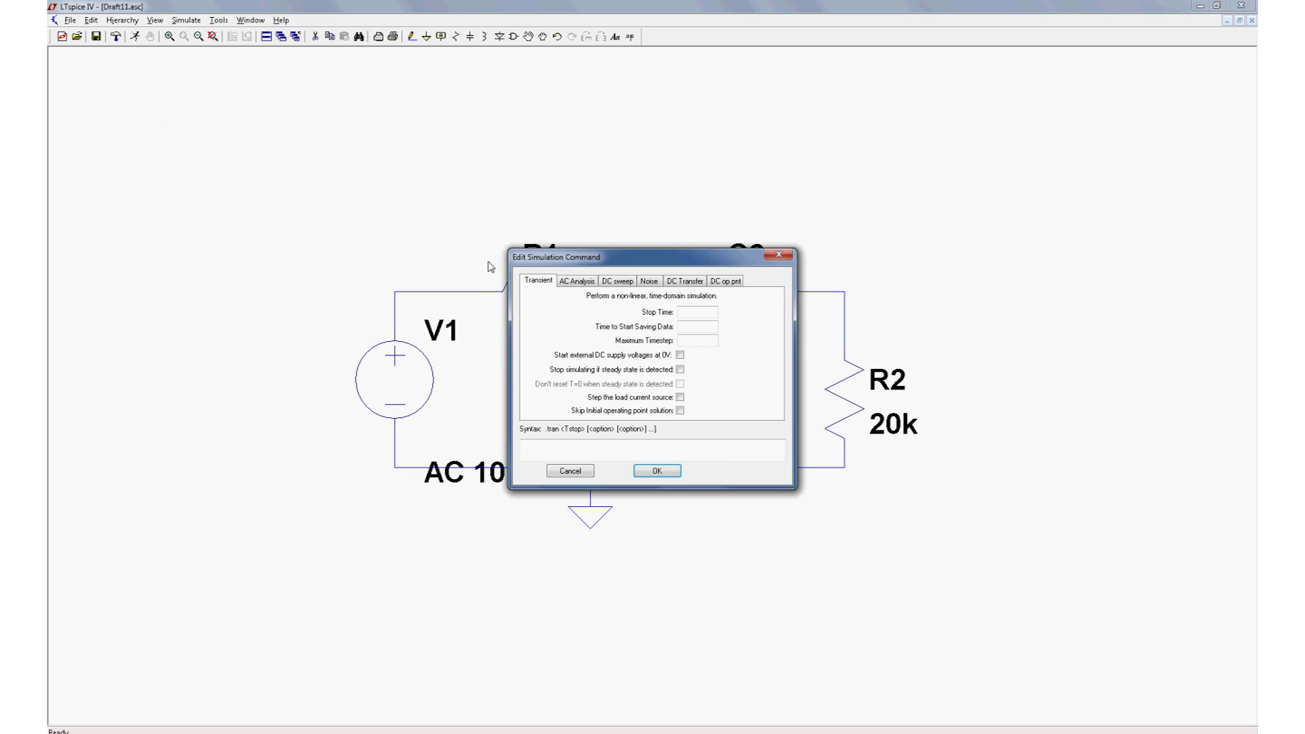
{"action": "left_click", "coordinate": [576, 280]}
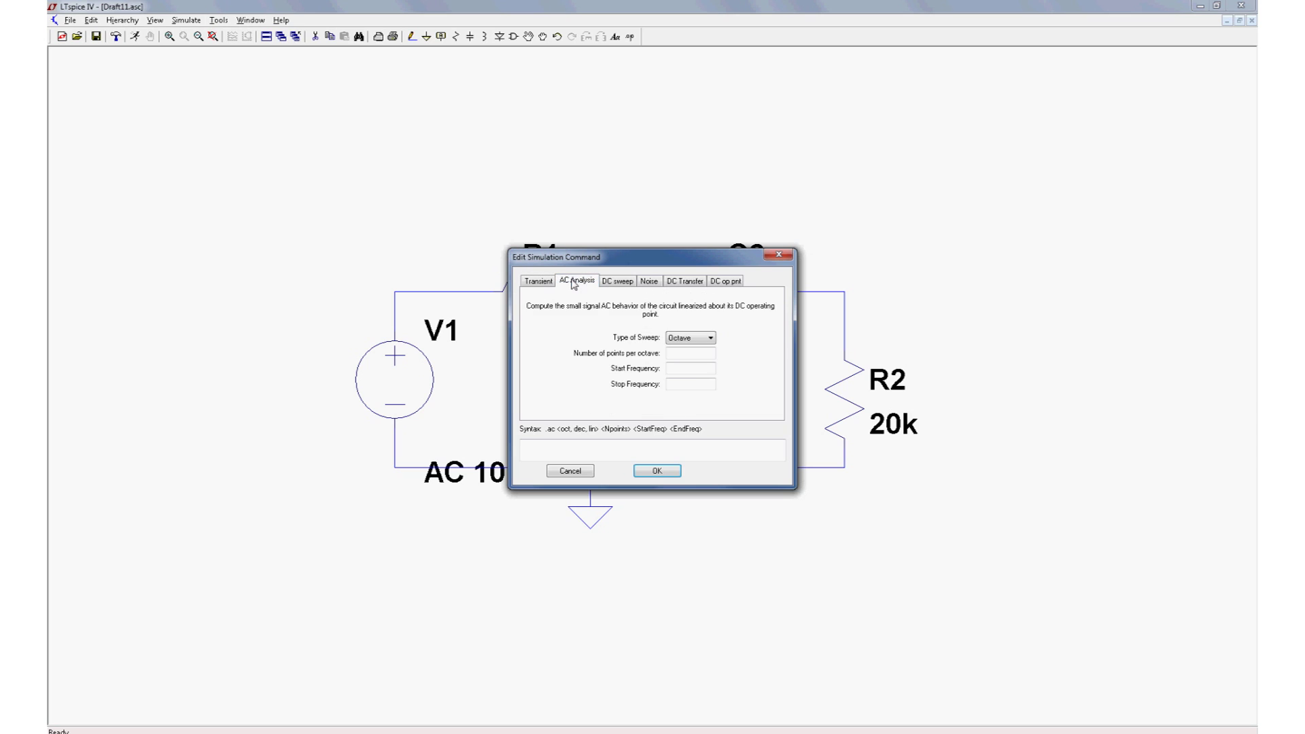
{"action": "left_click", "coordinate": [709, 338]}
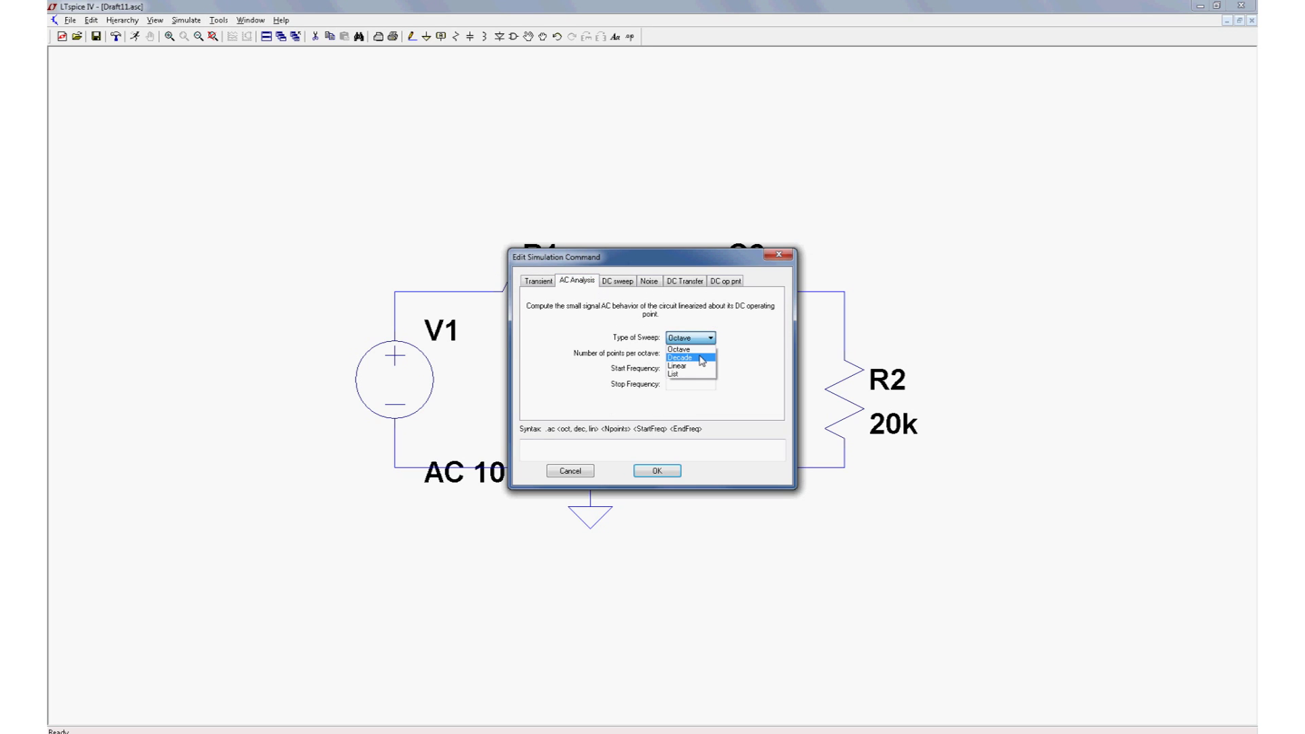
{"action": "left_click", "coordinate": [701, 359]}
{"action": "type", "text": "100meg"}
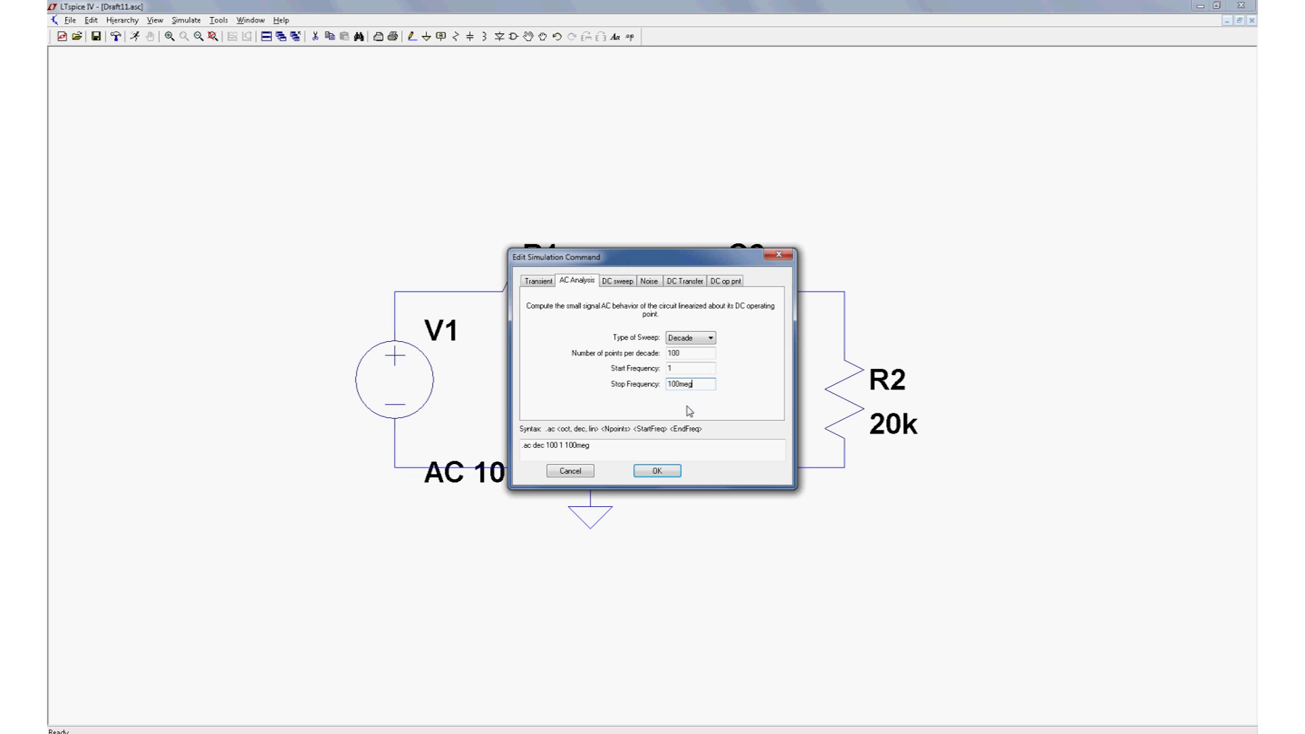
{"action": "left_click", "coordinate": [657, 471]}
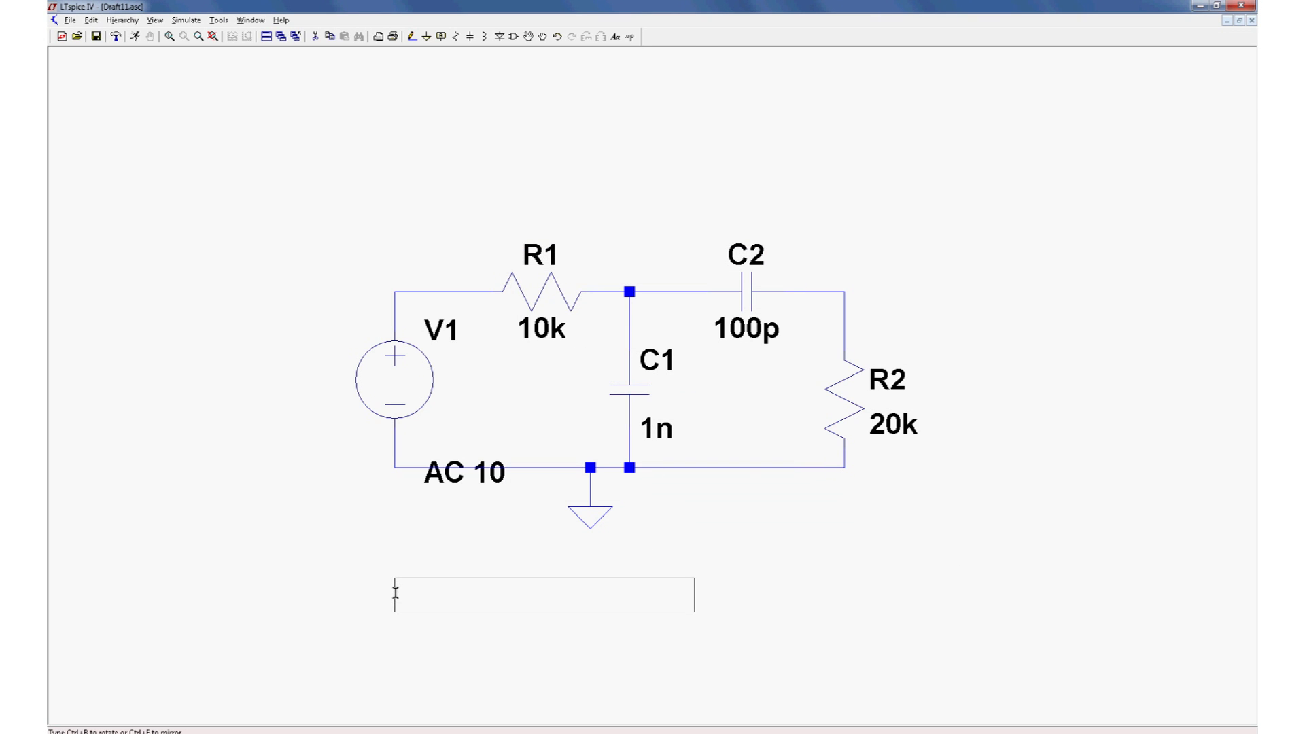
{"action": "left_click", "coordinate": [398, 597]}
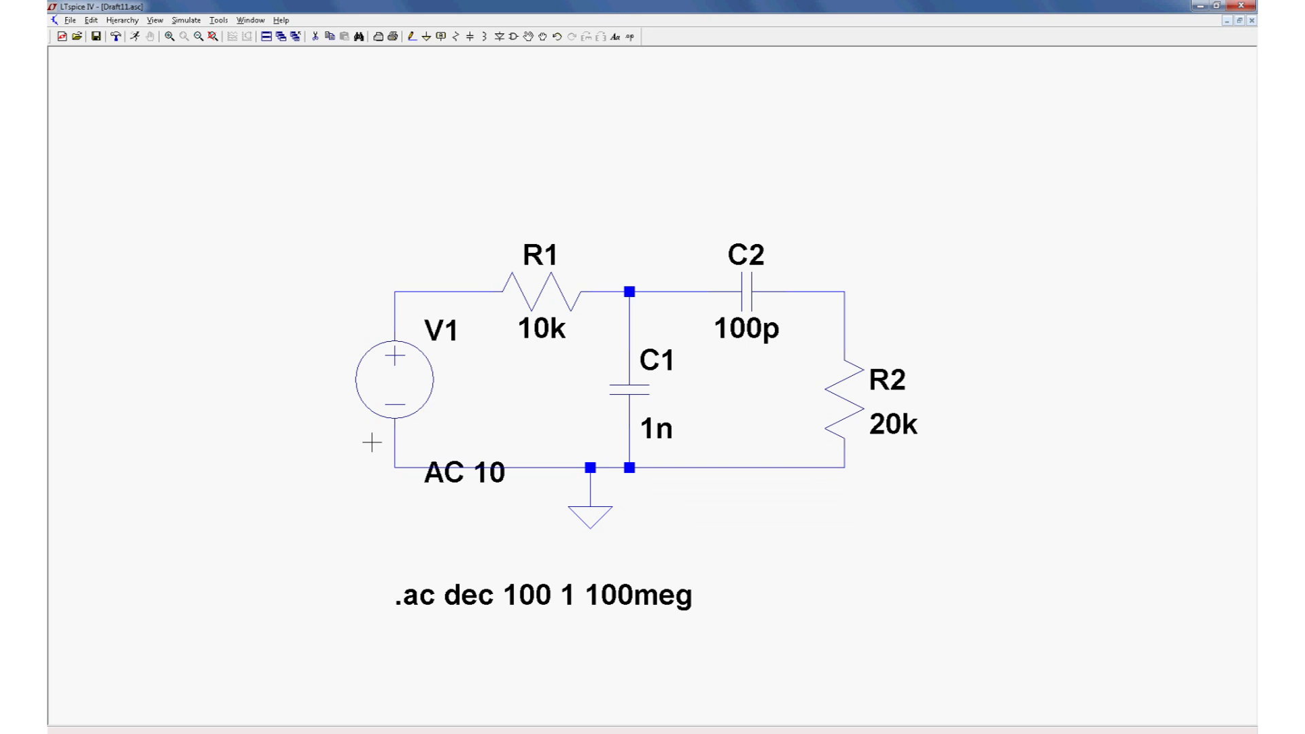
Run the AC simulation and plot V(n003) at the node between C2 and R2
{"action": "left_click", "coordinate": [185, 20]}
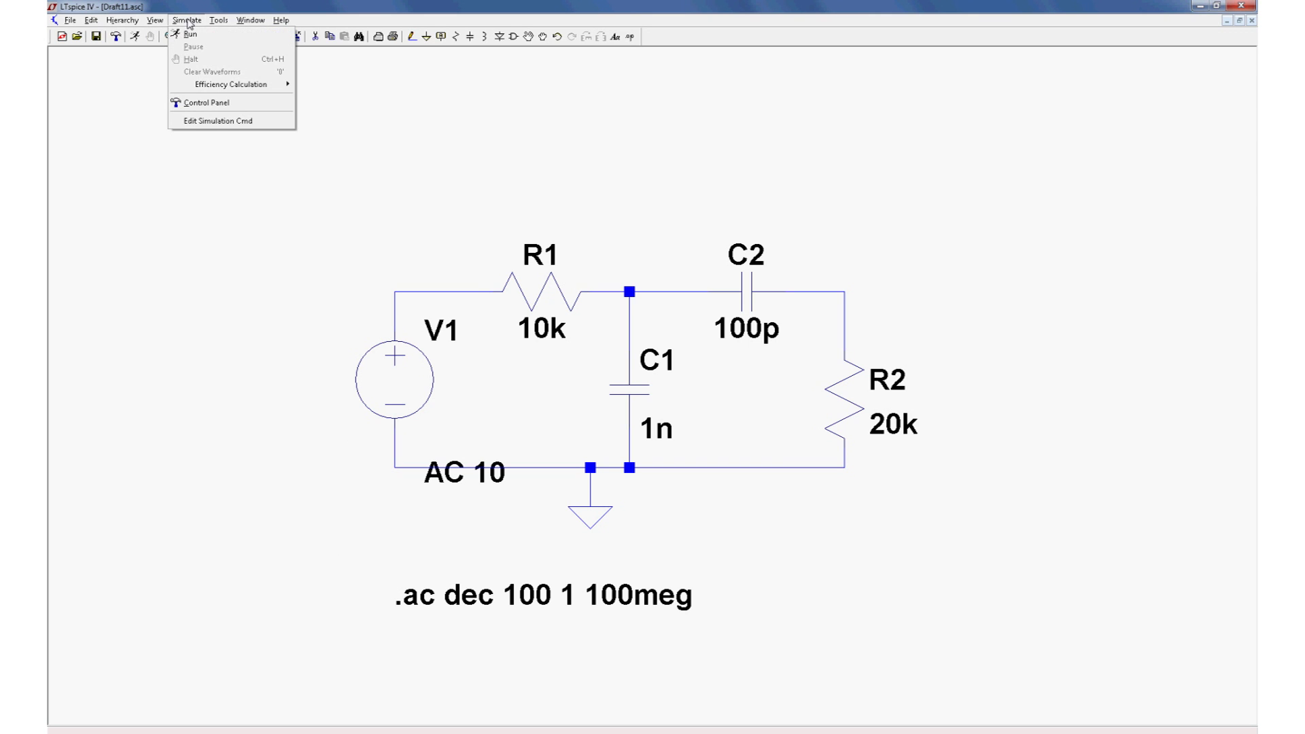
{"action": "left_click", "coordinate": [204, 36]}
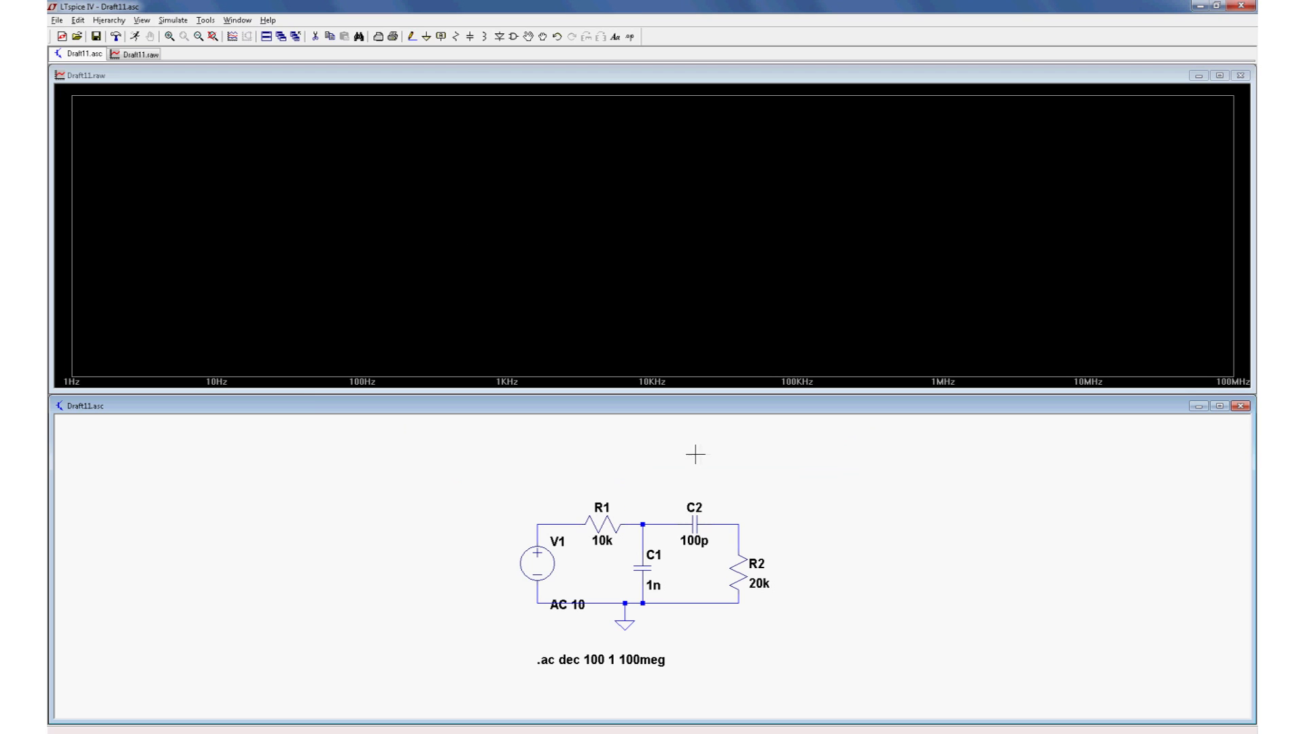
{"action": "left_click", "coordinate": [746, 517]}
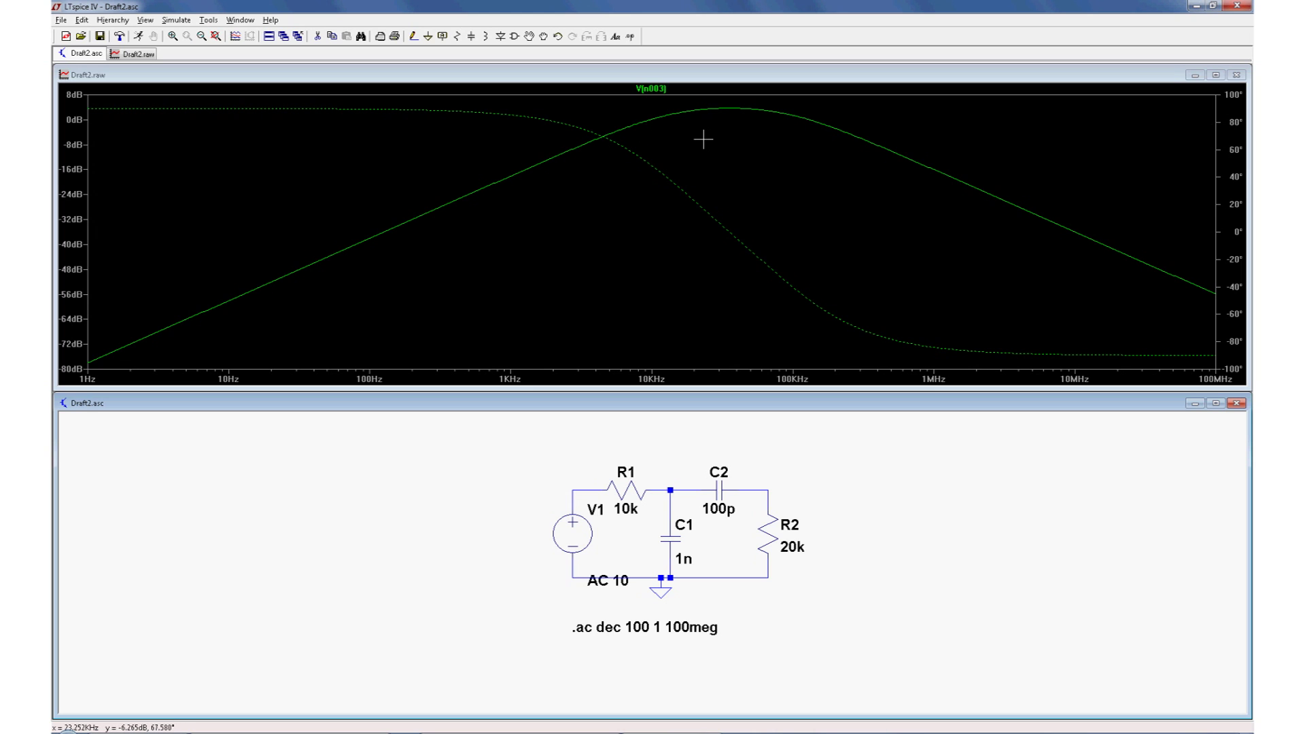
{"action": "right_click", "coordinate": [116, 208]}
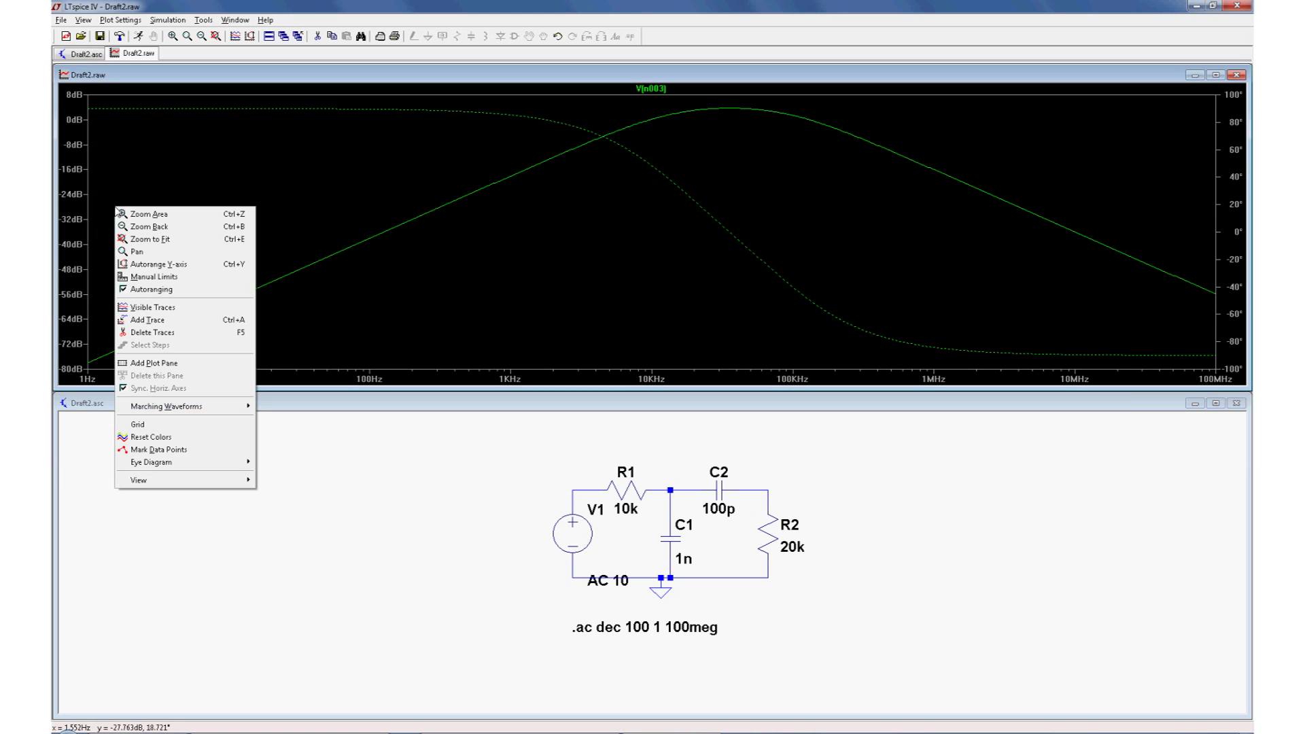
Set manual limits with a logarithmic magnitude axis from 10 down to 0.0001
{"action": "left_click", "coordinate": [153, 277]}
{"action": "left_click", "coordinate": [609, 399]}
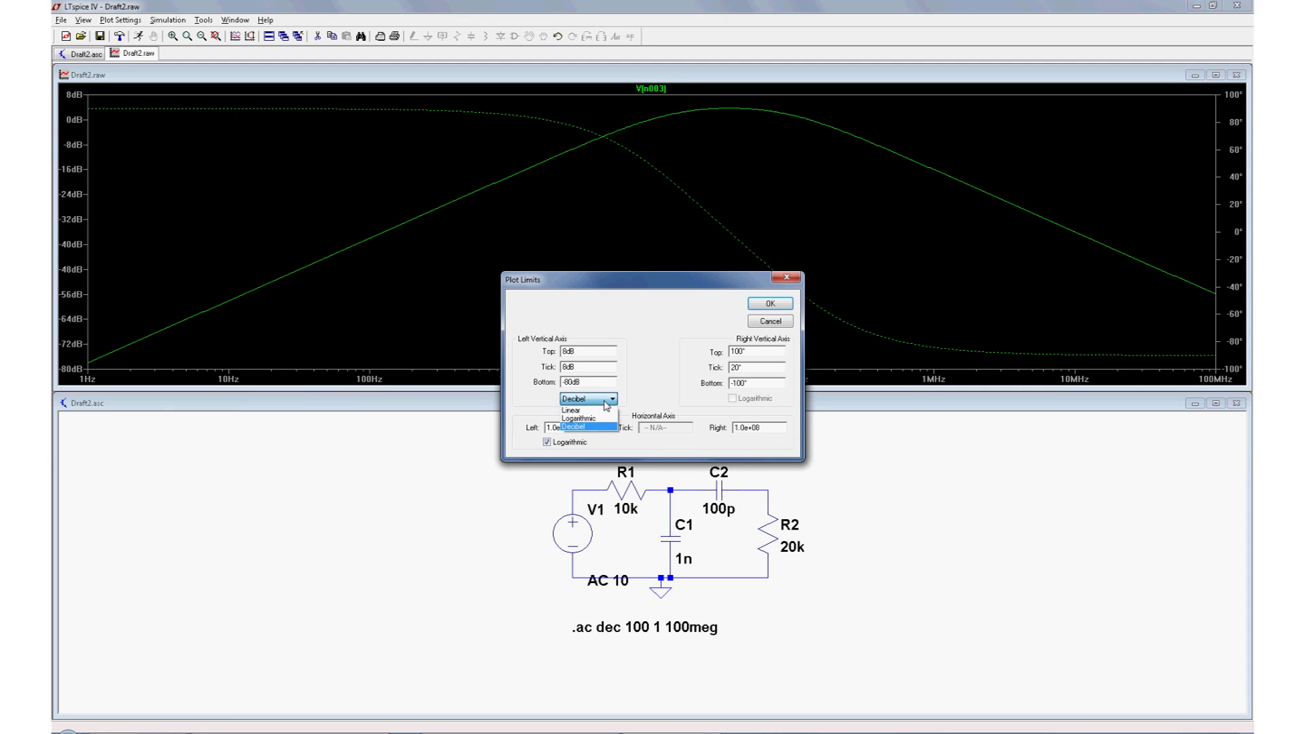
{"action": "left_click", "coordinate": [599, 418]}
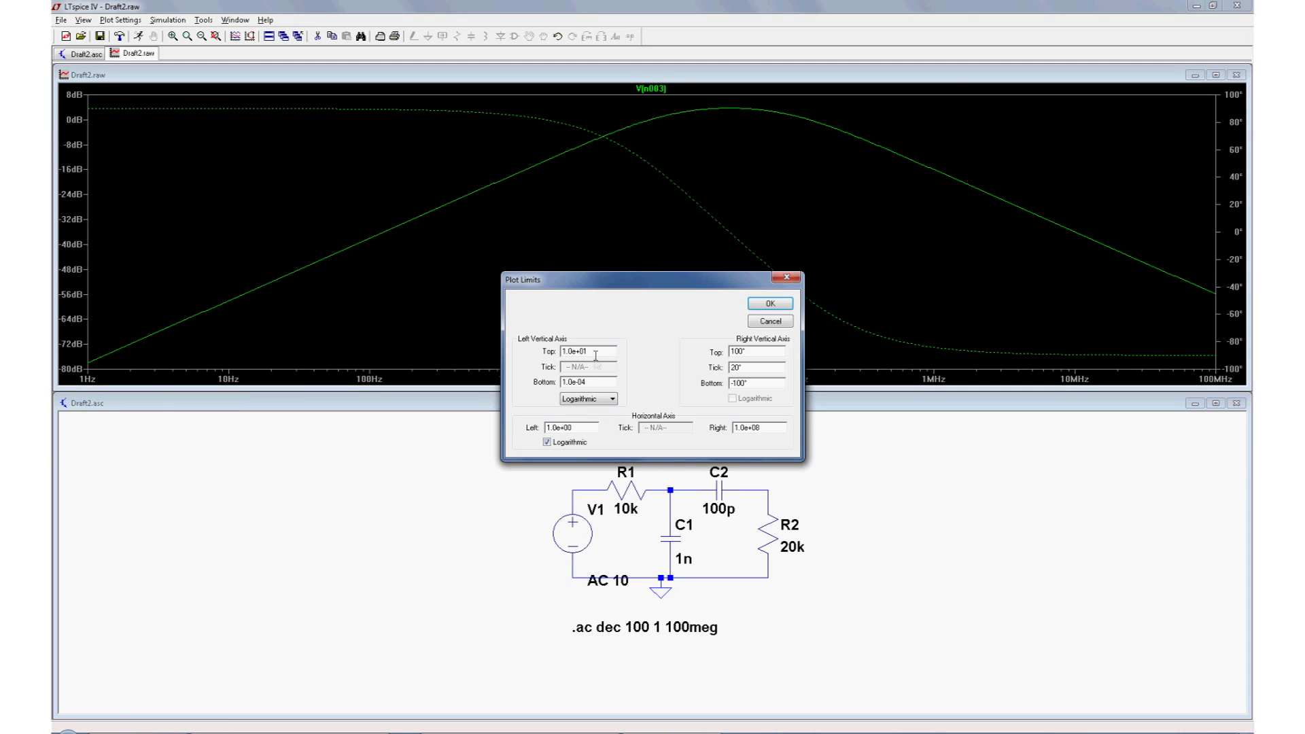
{"action": "left_click_drag", "start_coordinate": [597, 354], "coordinate": [543, 353]}
{"action": "type", "text": "20"}
{"action": "left_click", "coordinate": [771, 302]}
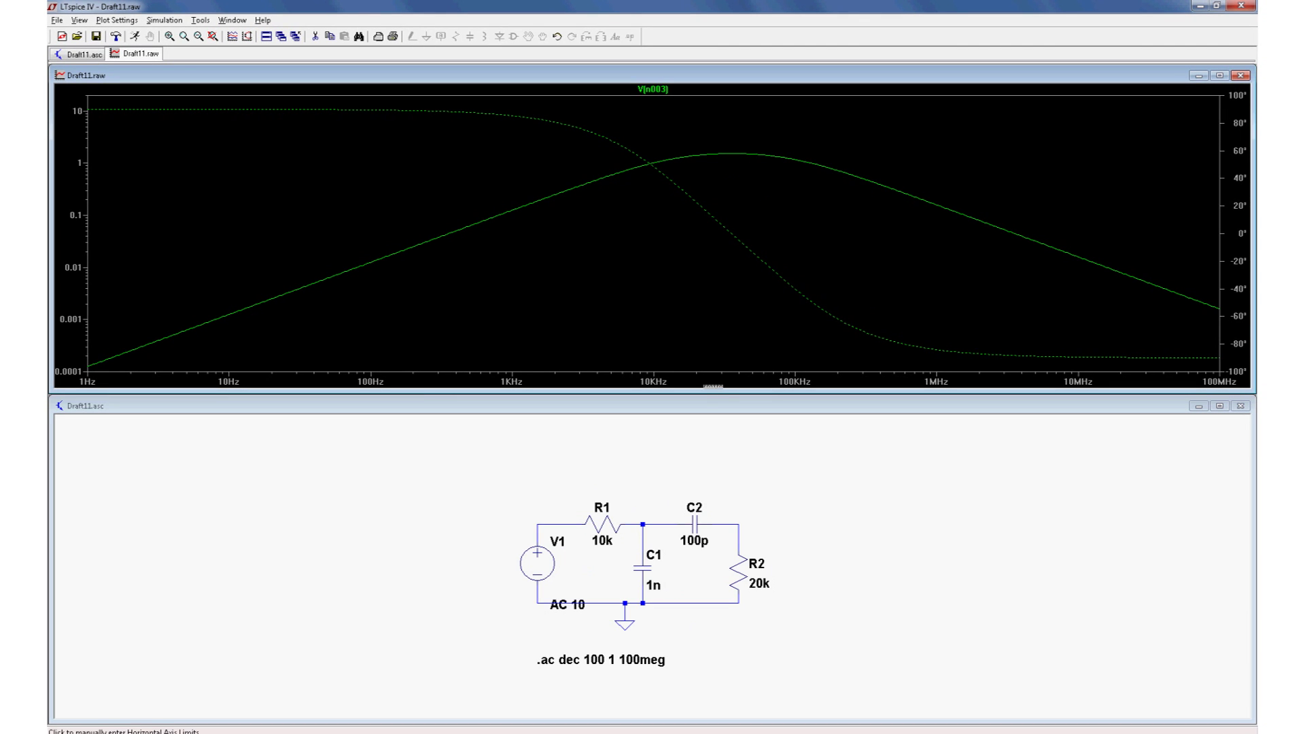
Close the waveform window and change R1's resistance to 1k
{"action": "left_click", "coordinate": [1245, 77]}
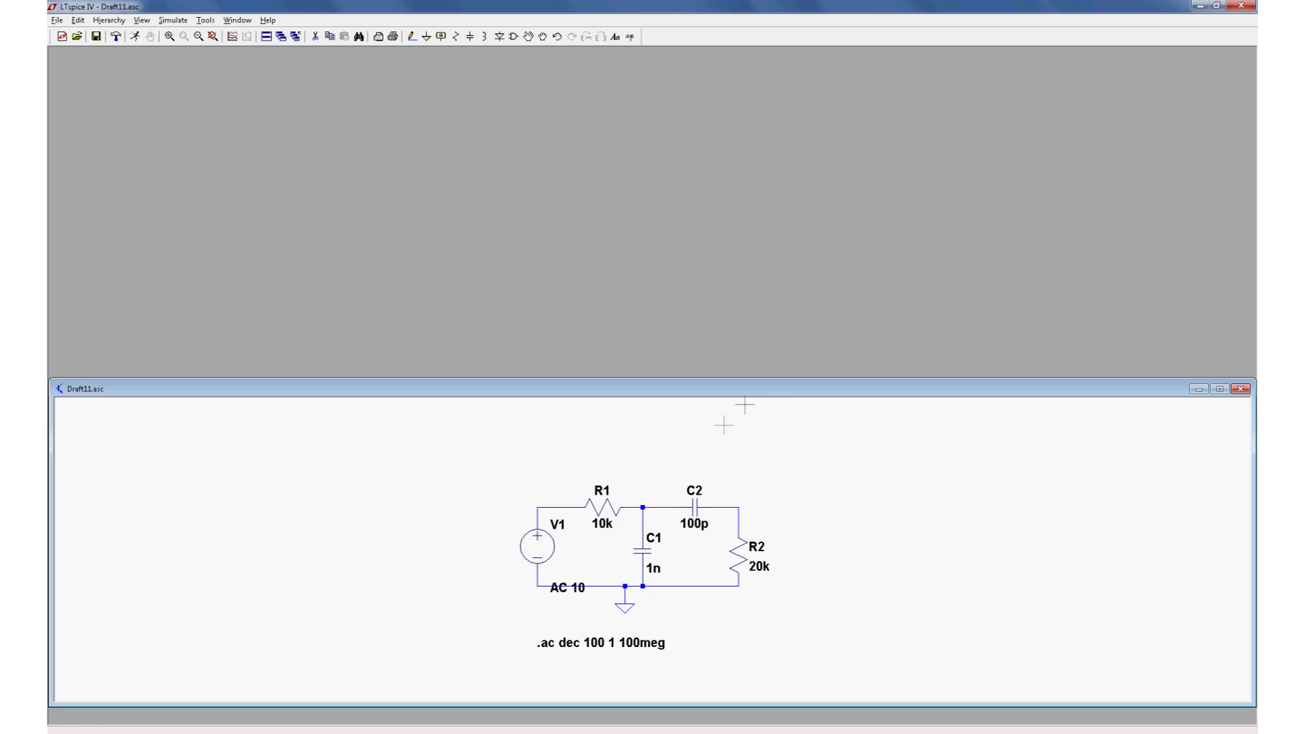
{"action": "right_click", "coordinate": [608, 515]}
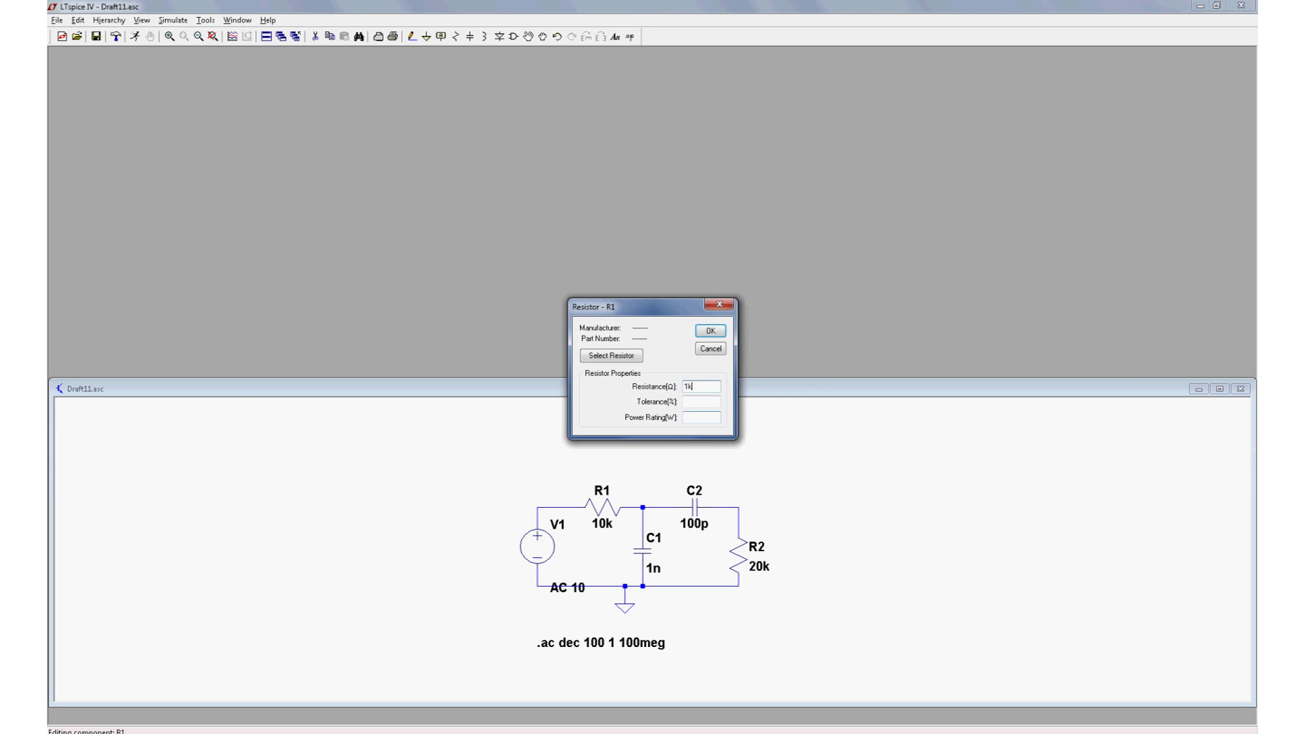
{"action": "left_click", "coordinate": [711, 330]}
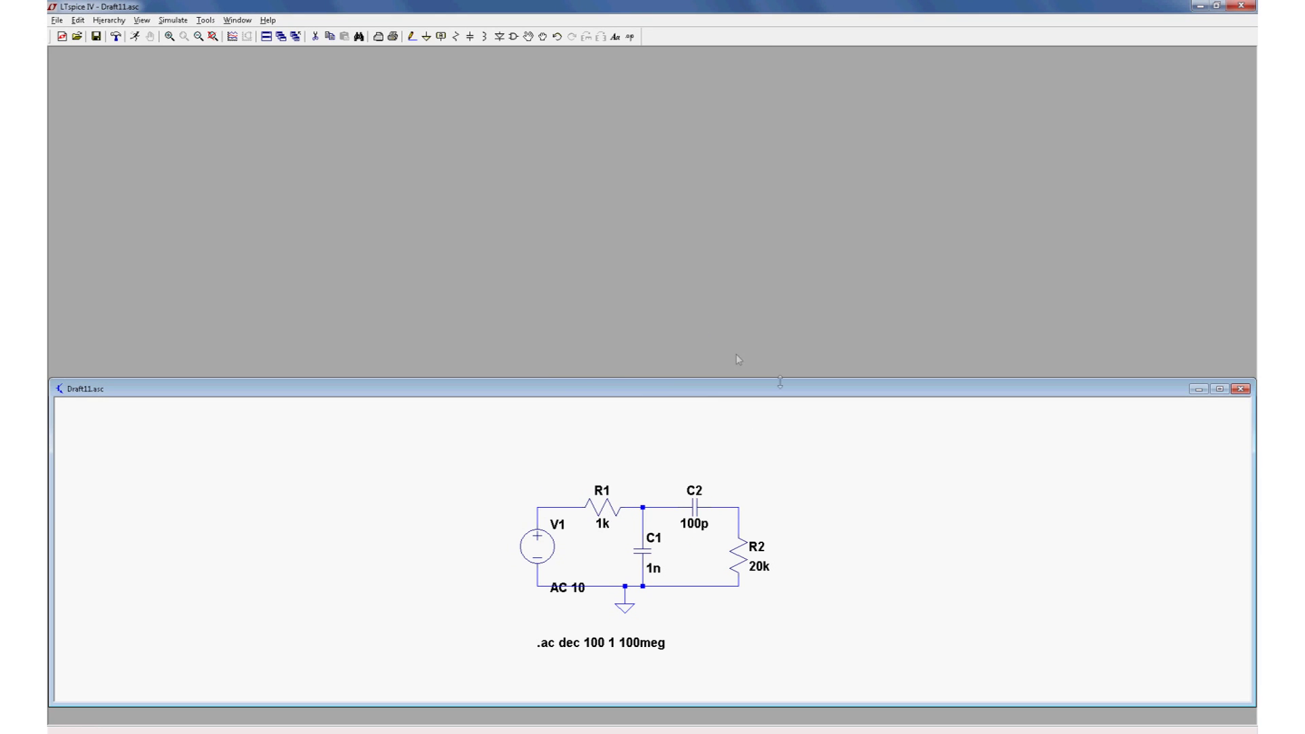
Rerun the AC simulation and plot V(n003) at the node after C2
{"action": "left_click", "coordinate": [173, 20]}
{"action": "left_click", "coordinate": [179, 36]}
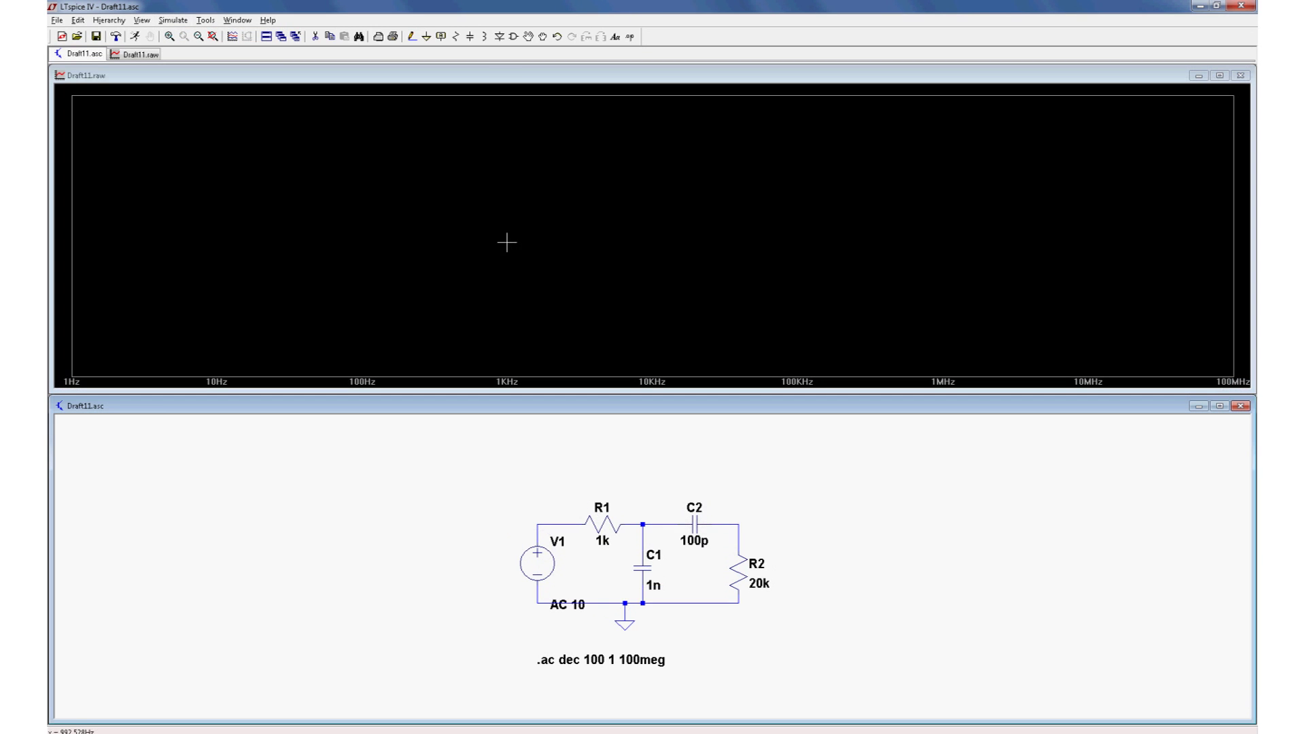
{"action": "left_click", "coordinate": [742, 525]}
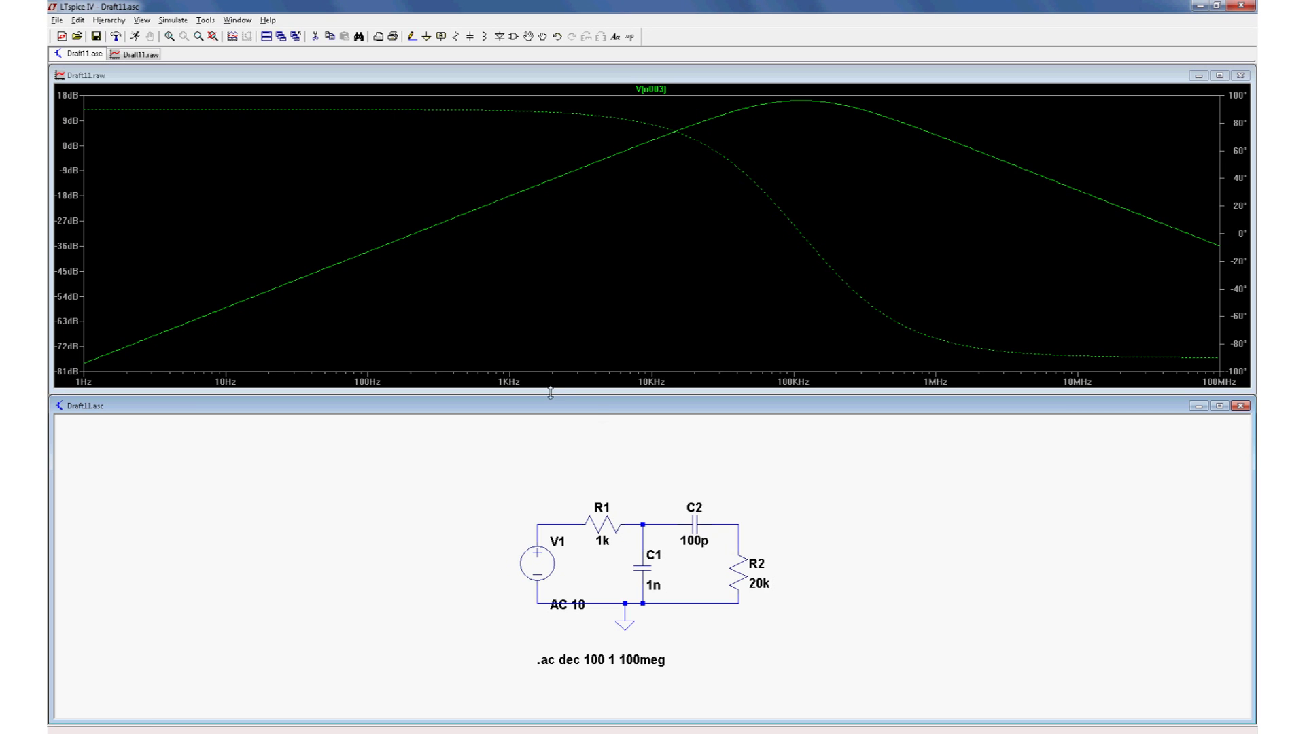
Place resistor R3 right of R2 and wire its top to the C2/R2 node
{"action": "left_click", "coordinate": [456, 36]}
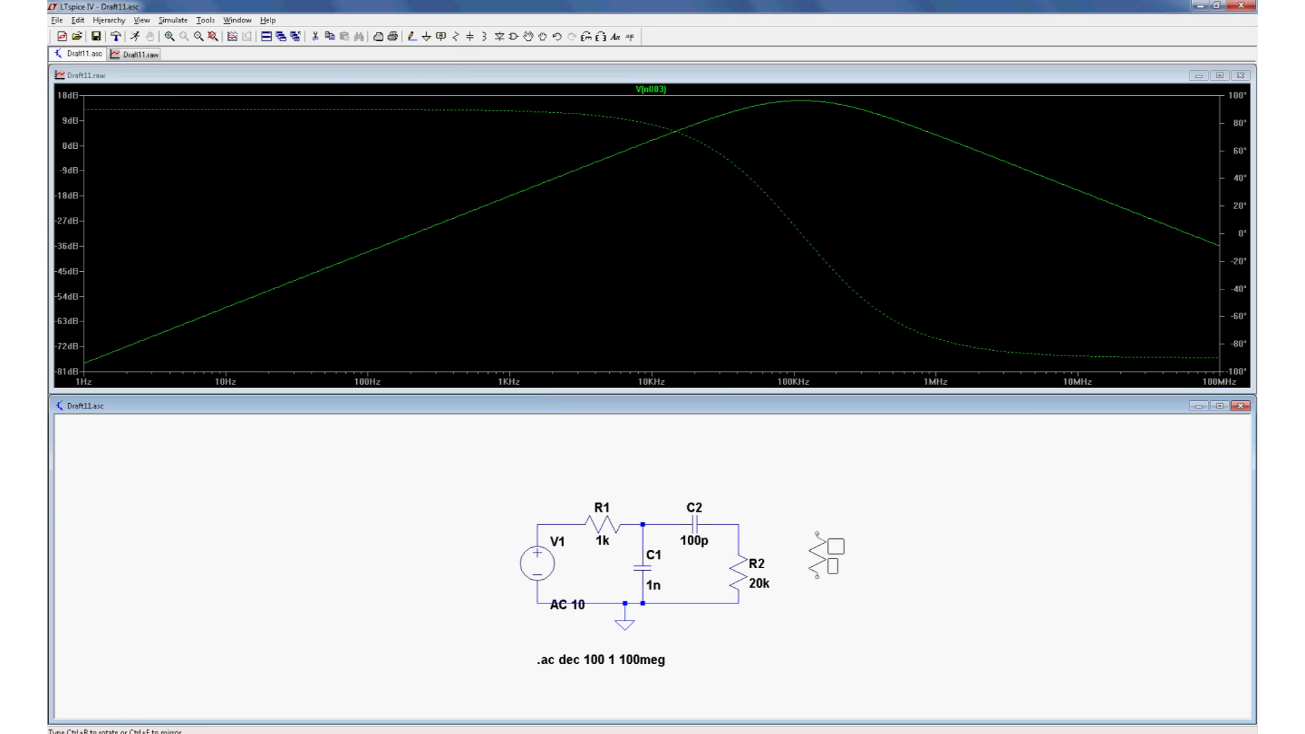
{"action": "left_click", "coordinate": [800, 564]}
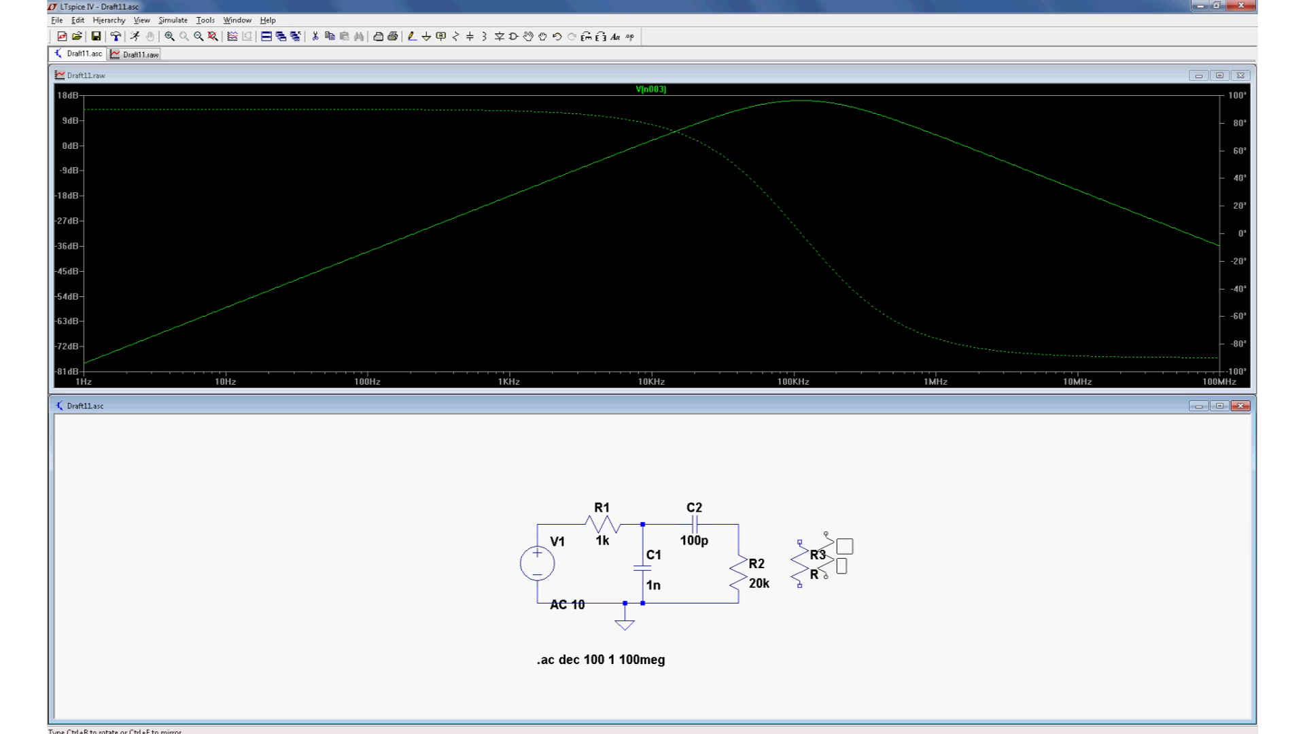
{"action": "key", "text": "Escape"}
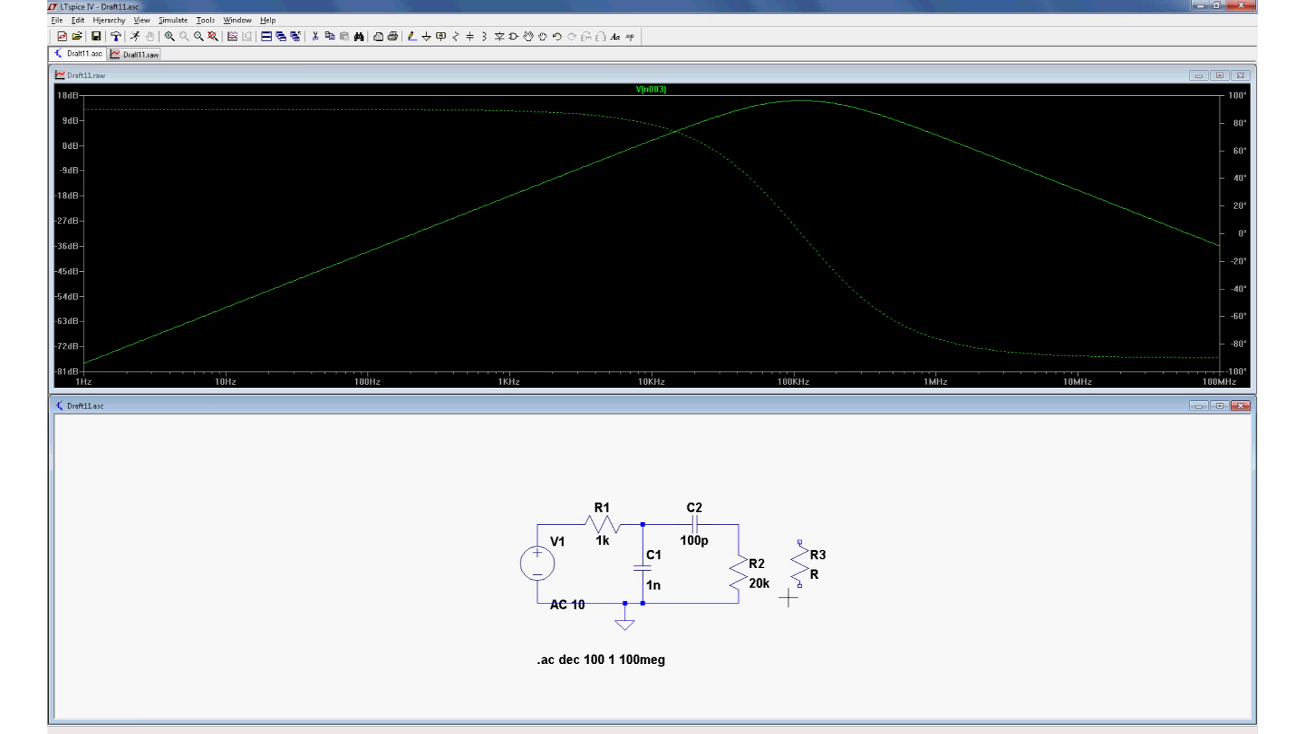
{"action": "key", "text": "F3"}
{"action": "left_click", "coordinate": [739, 524]}
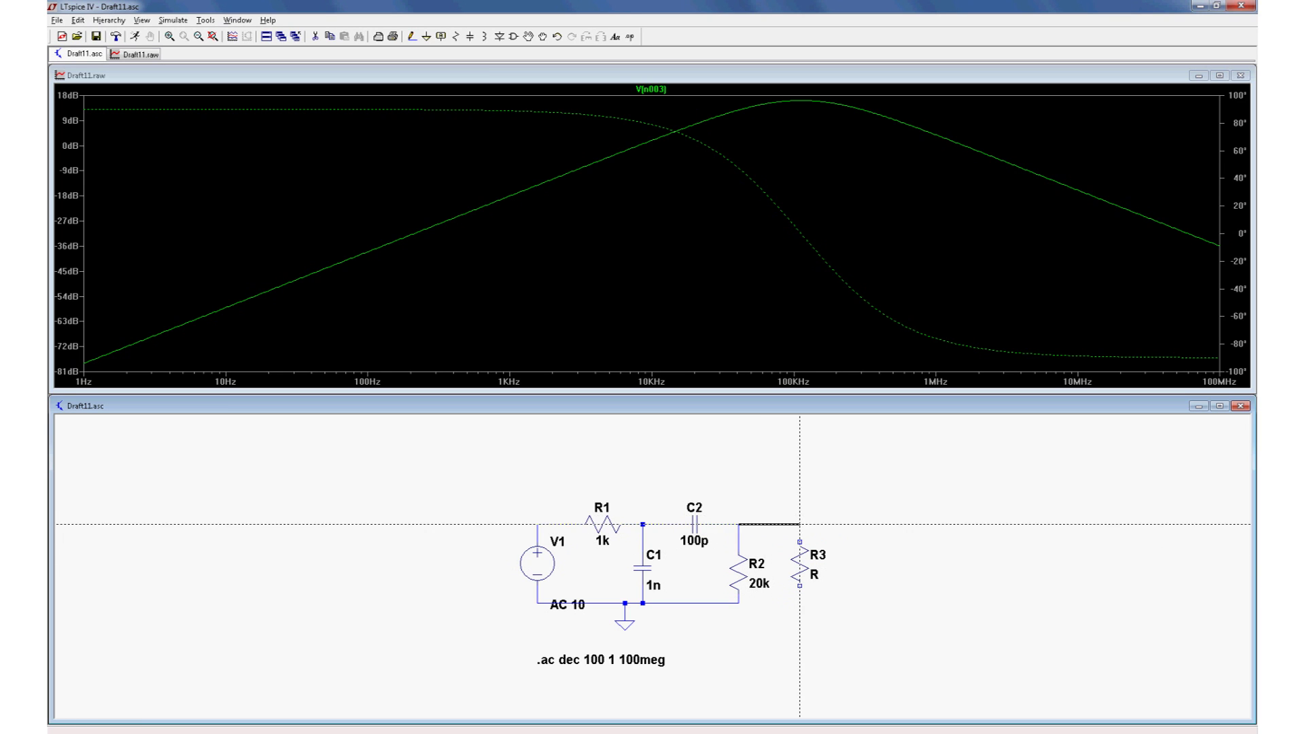
{"action": "left_click", "coordinate": [800, 524]}
{"action": "left_click", "coordinate": [799, 544]}
{"action": "right_click", "coordinate": [800, 542]}
Wire R3's bottom to R2's bottom, set R3 to 4 ohms and close the old waveform window
{"action": "left_click", "coordinate": [799, 585]}
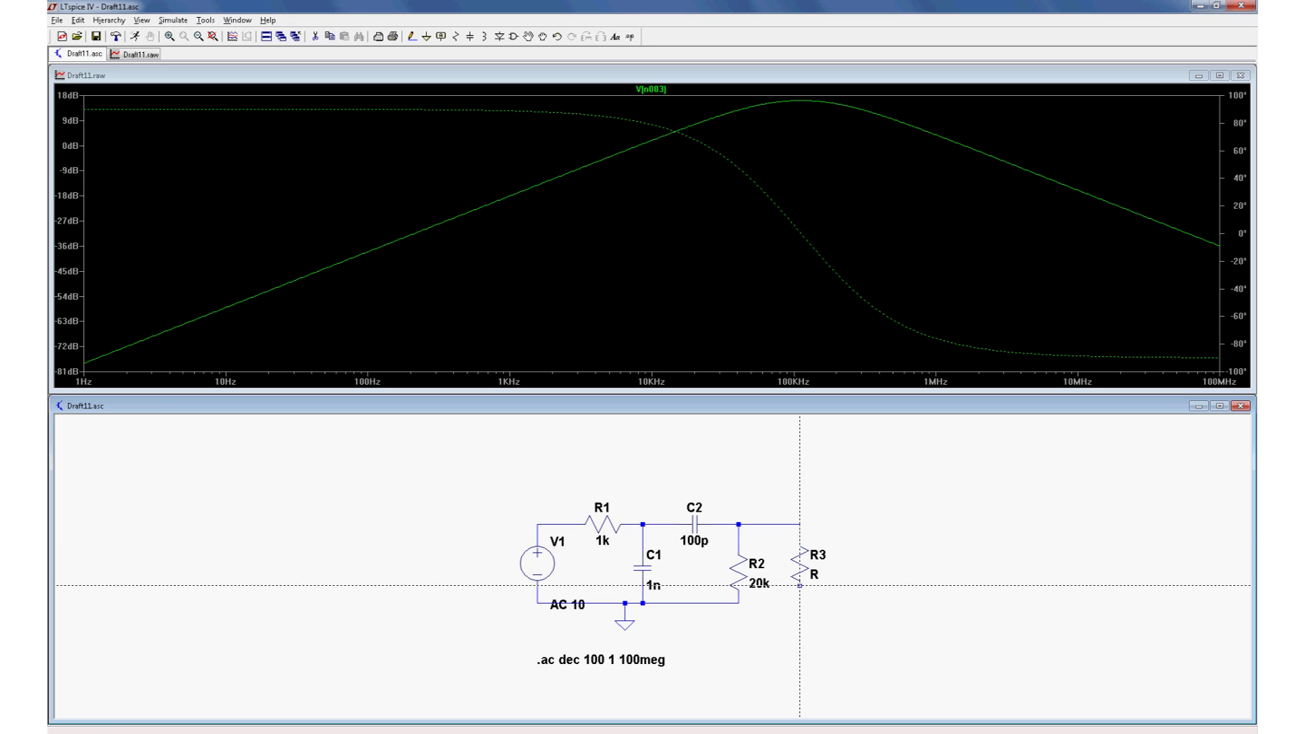
{"action": "left_click", "coordinate": [738, 605]}
{"action": "key", "text": "Escape"}
{"action": "right_click", "coordinate": [796, 573]}
{"action": "type", "text": "4"}
{"action": "left_click", "coordinate": [711, 332]}
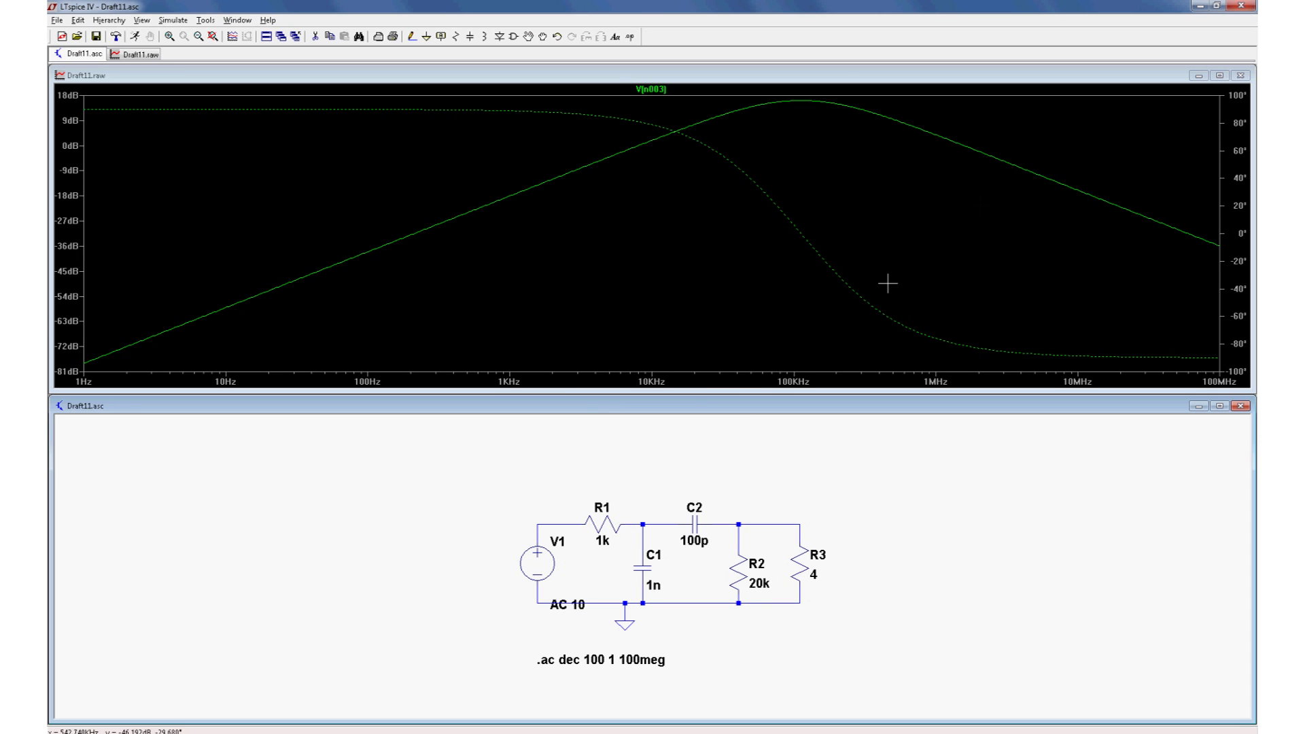
{"action": "left_click", "coordinate": [1241, 76]}
Rerun the AC sweep with the 4-ohm load and plot V(n003), leveling near -49 dB
{"action": "left_click", "coordinate": [172, 20]}
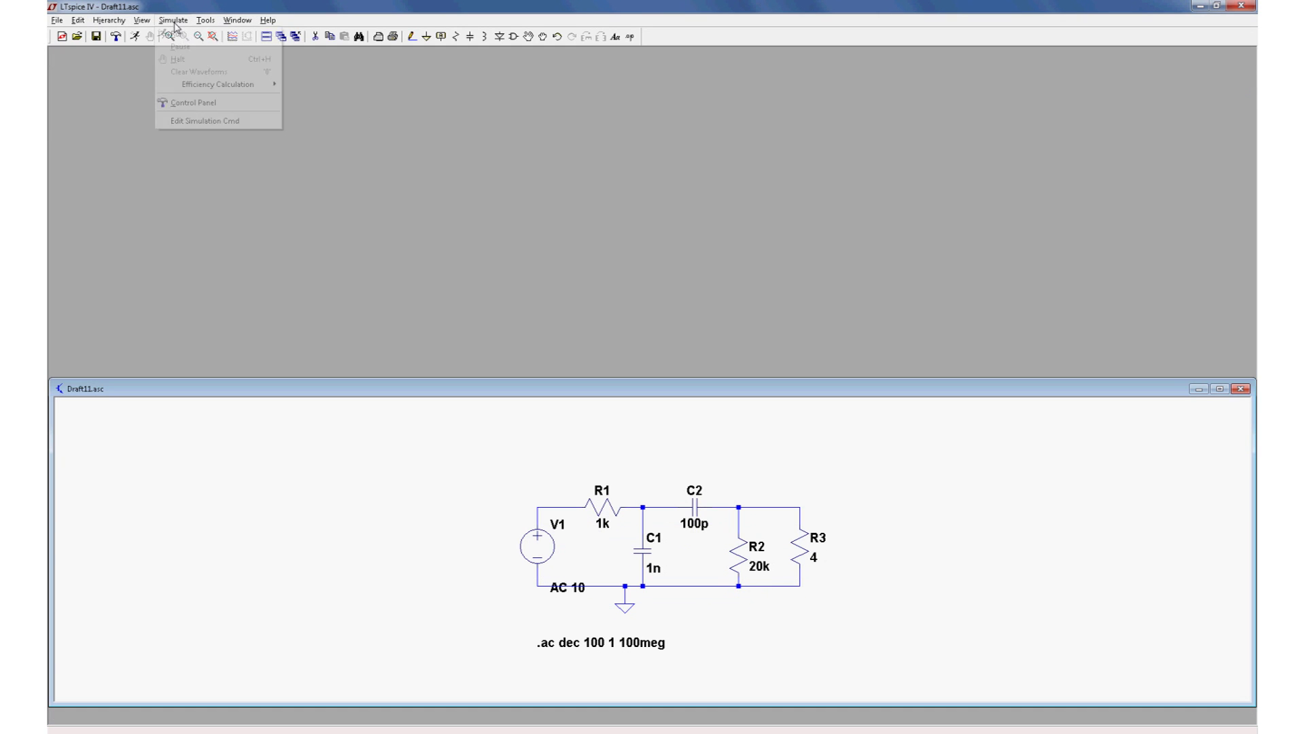
{"action": "left_click", "coordinate": [180, 46]}
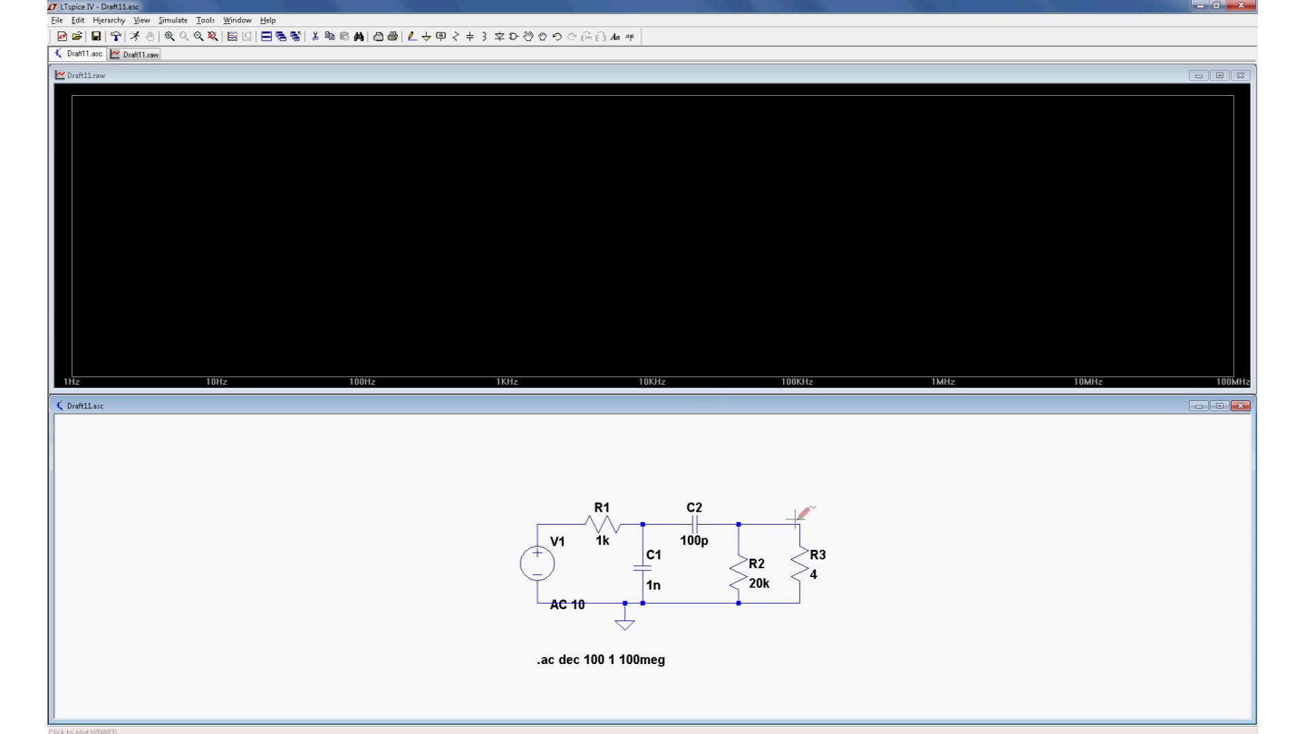
{"action": "left_click", "coordinate": [803, 523]}
{"action": "scroll", "coordinate": [802, 516], "scroll_direction": "down", "scroll_amount": 1}
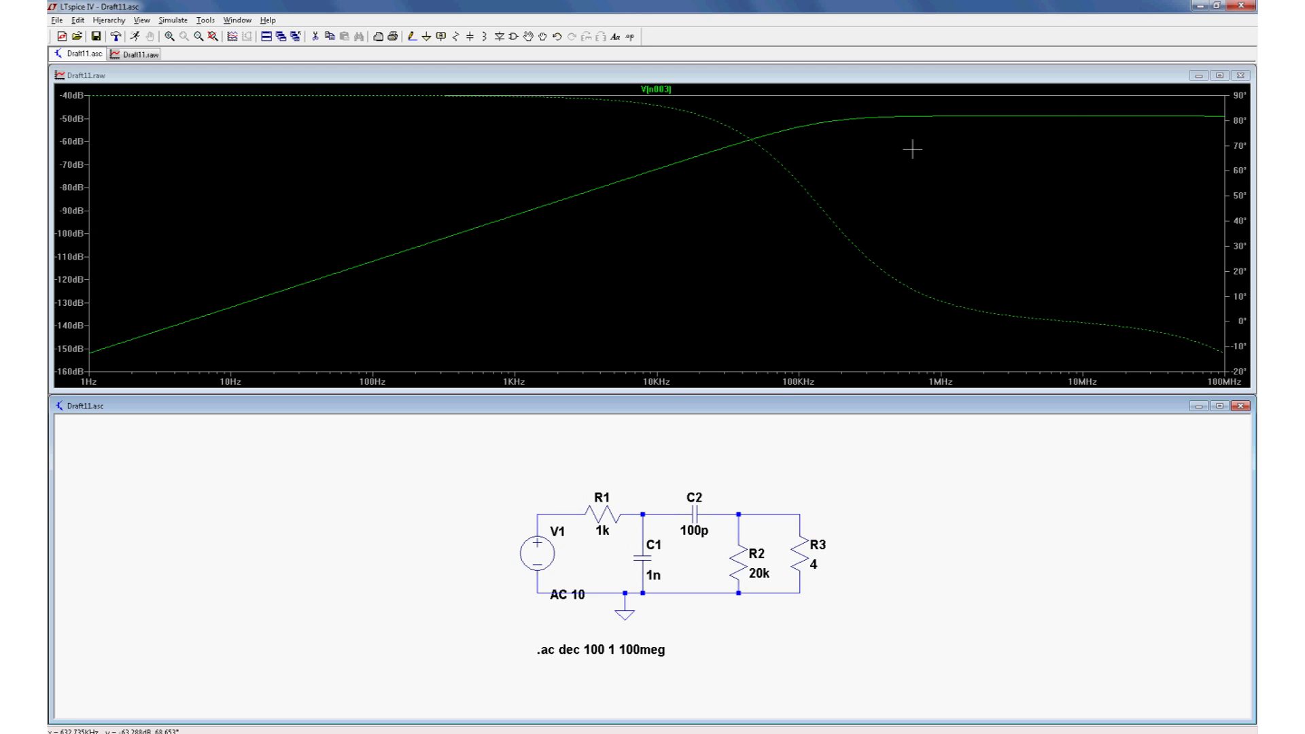
{"action": "scroll", "coordinate": [816, 551], "scroll_direction": "up", "scroll_amount": 1}
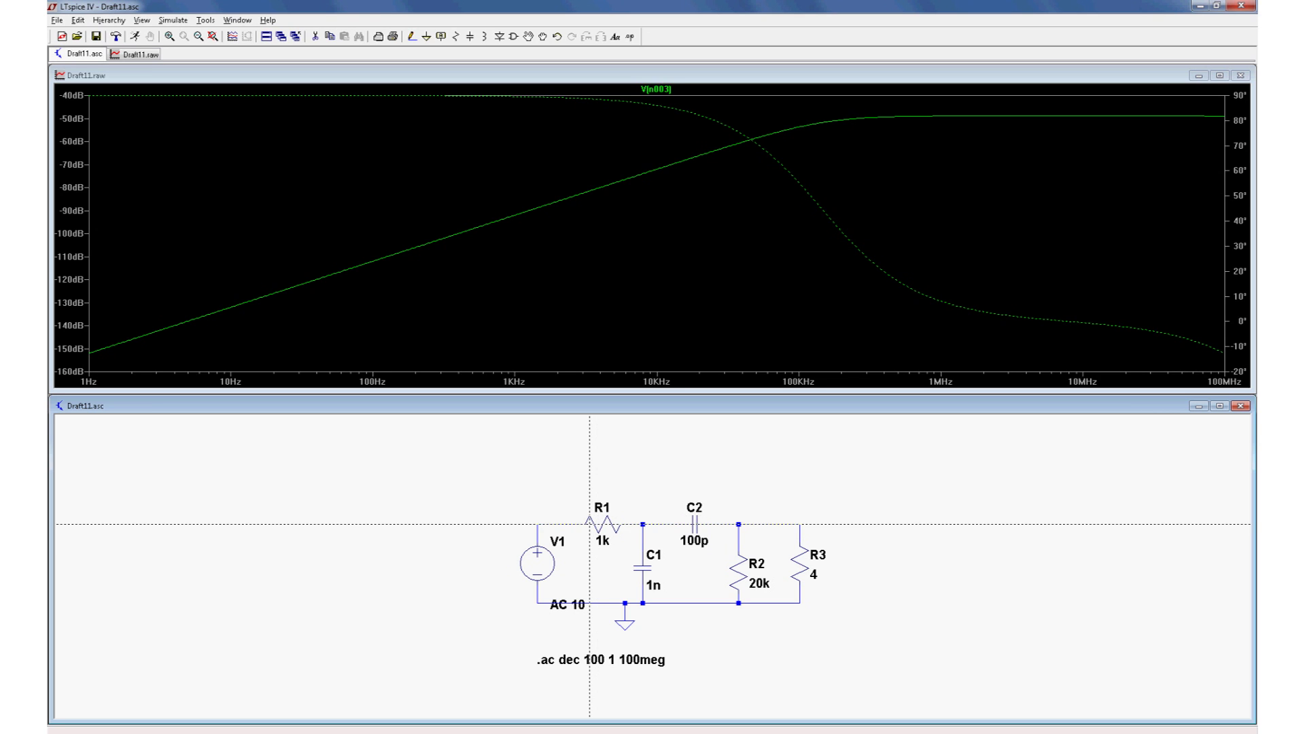
{"action": "left_click", "coordinate": [739, 524]}
{"action": "left_click", "coordinate": [800, 525]}
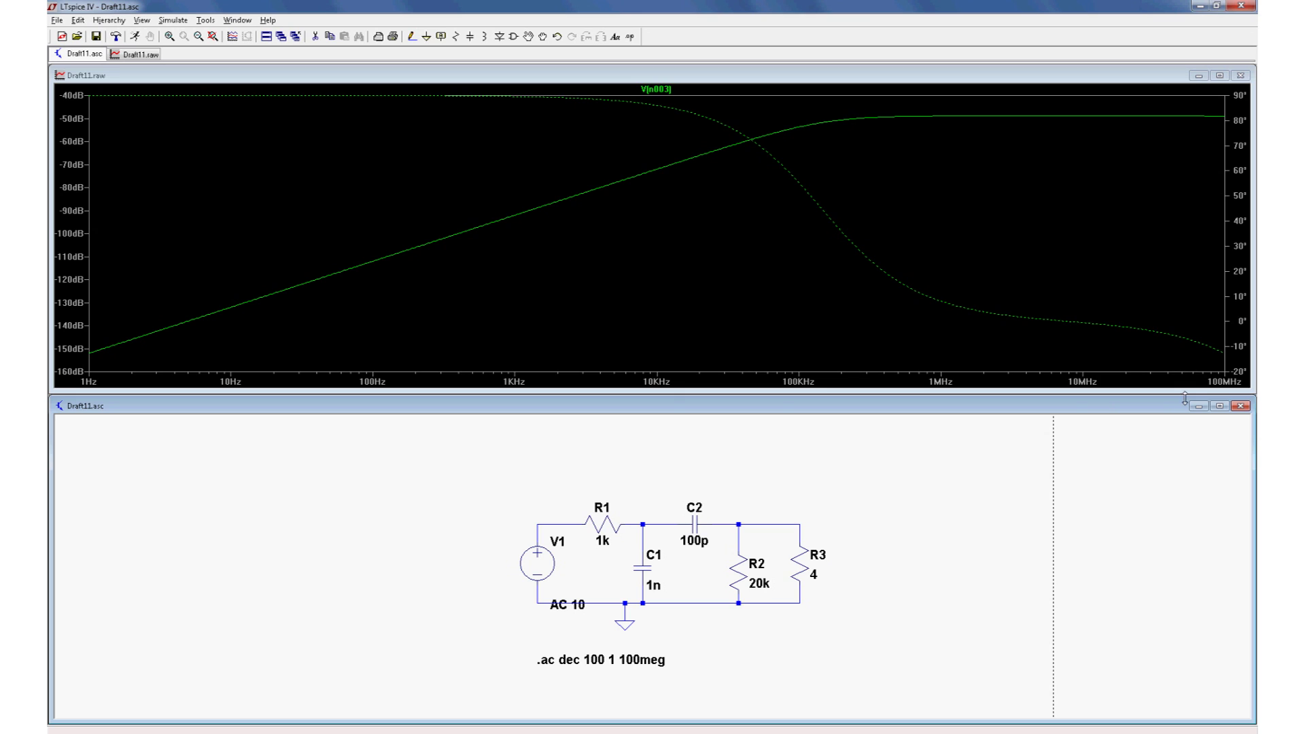
Close the filter schematic, bringing up the Save changes prompt for Draft11.asc
{"action": "left_click", "coordinate": [1244, 406]}
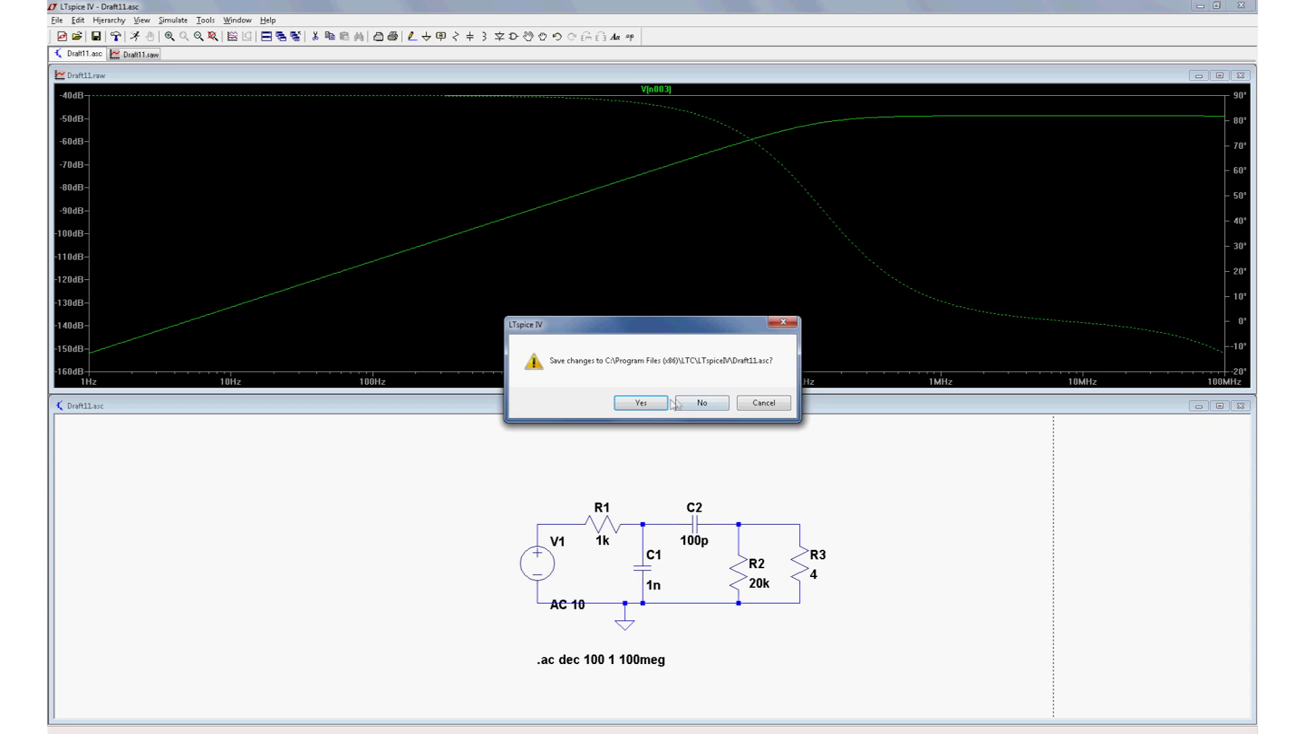